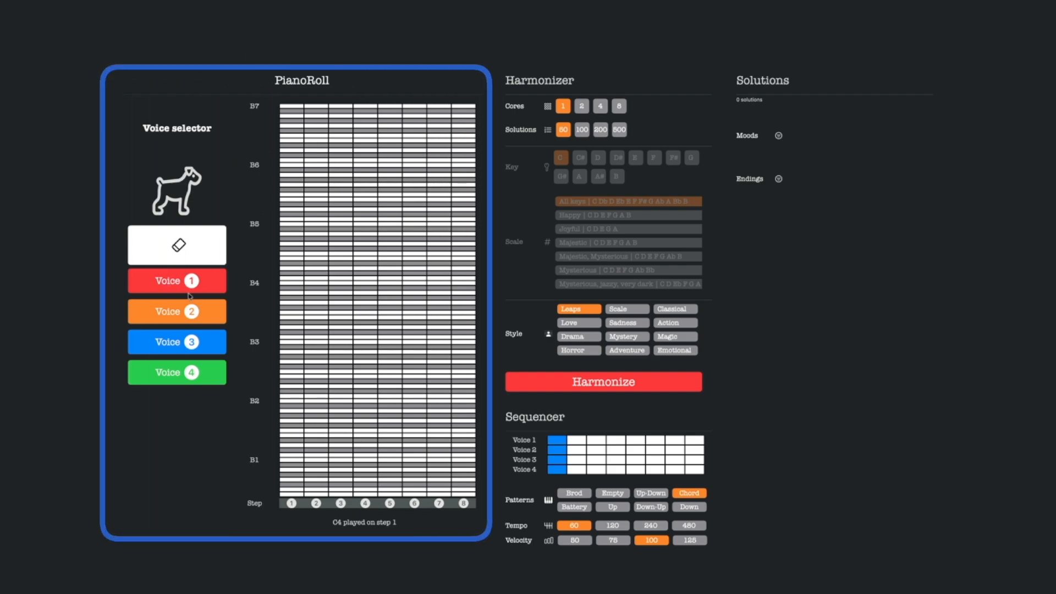
# Enter the voice 1 melody C5, E5, D5, C5, Bb4, C5, D5 on steps 1 to 7 of the piano roll.
pyautogui.click(166, 288)
pyautogui.click(297, 278)
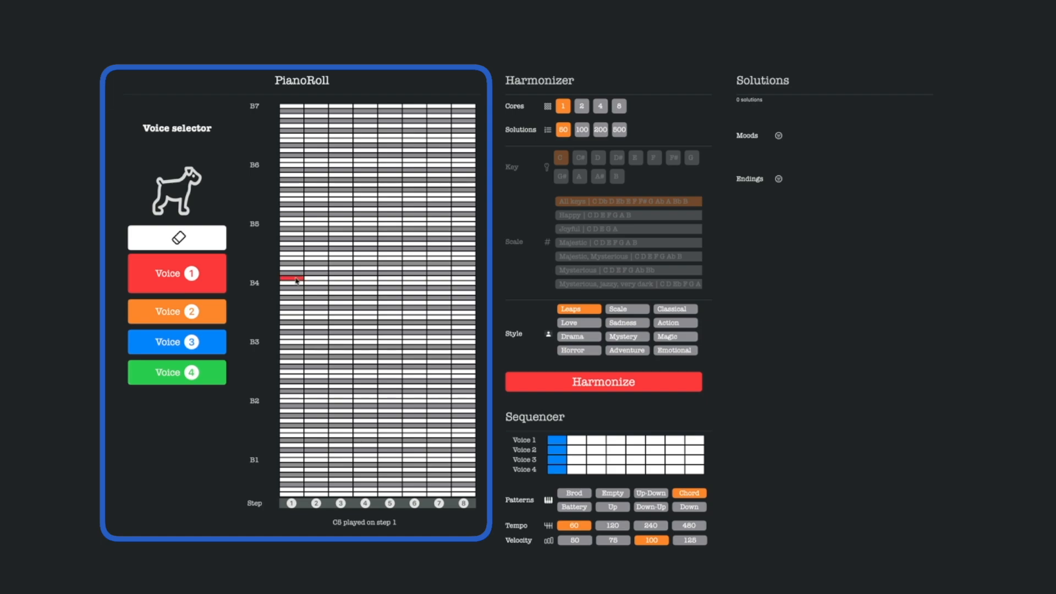
pyautogui.click(315, 258)
pyautogui.click(339, 268)
pyautogui.click(361, 277)
pyautogui.click(391, 287)
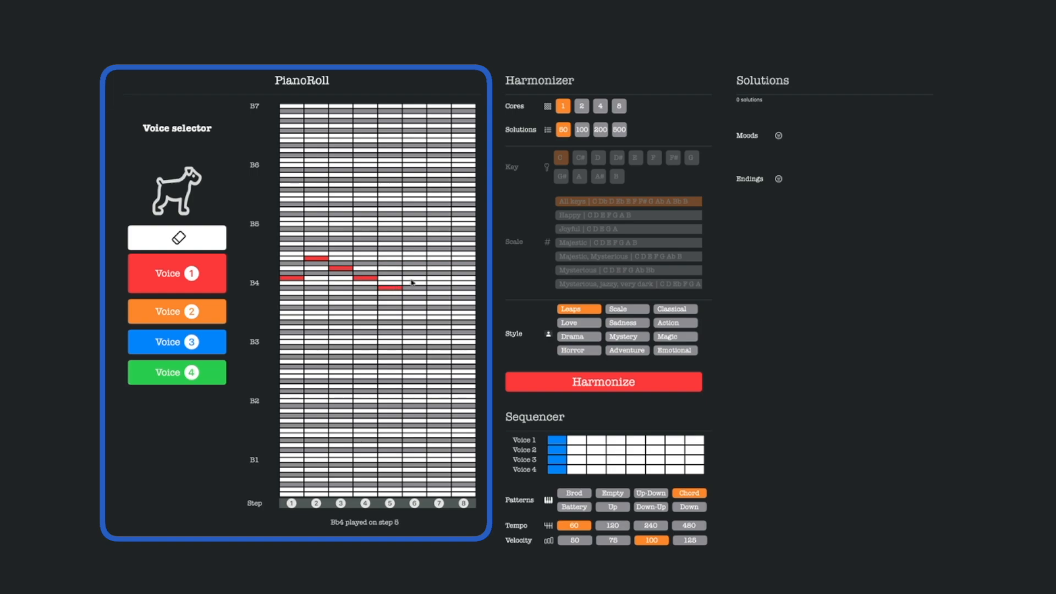
pyautogui.click(414, 277)
pyautogui.click(436, 268)
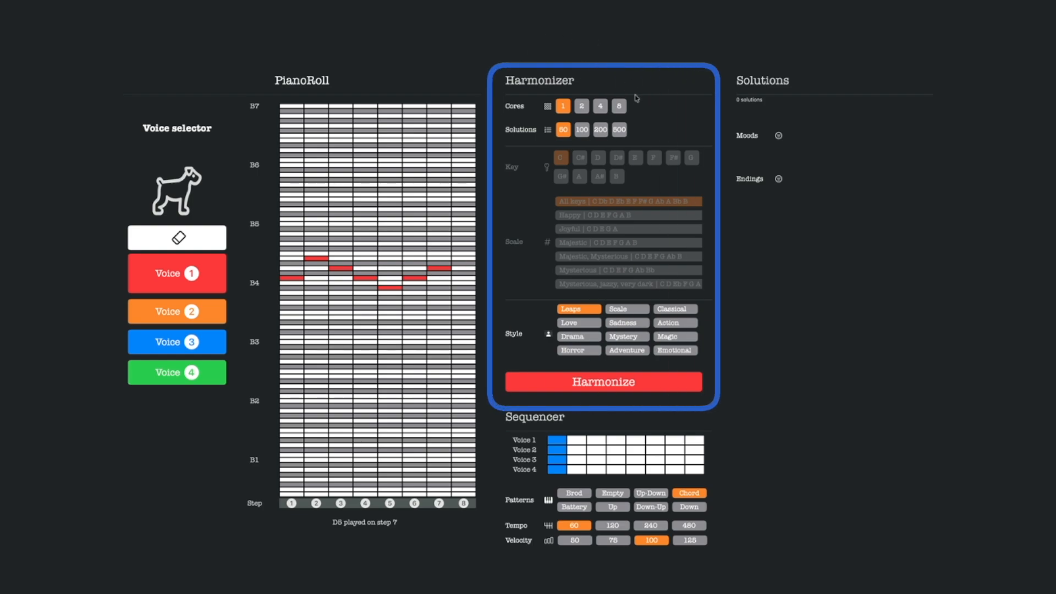
# Try different core counts and solution counts for the harmonizer, returning to 1 core and 50 solutions.
pyautogui.click(582, 107)
pyautogui.click(600, 109)
pyautogui.click(563, 107)
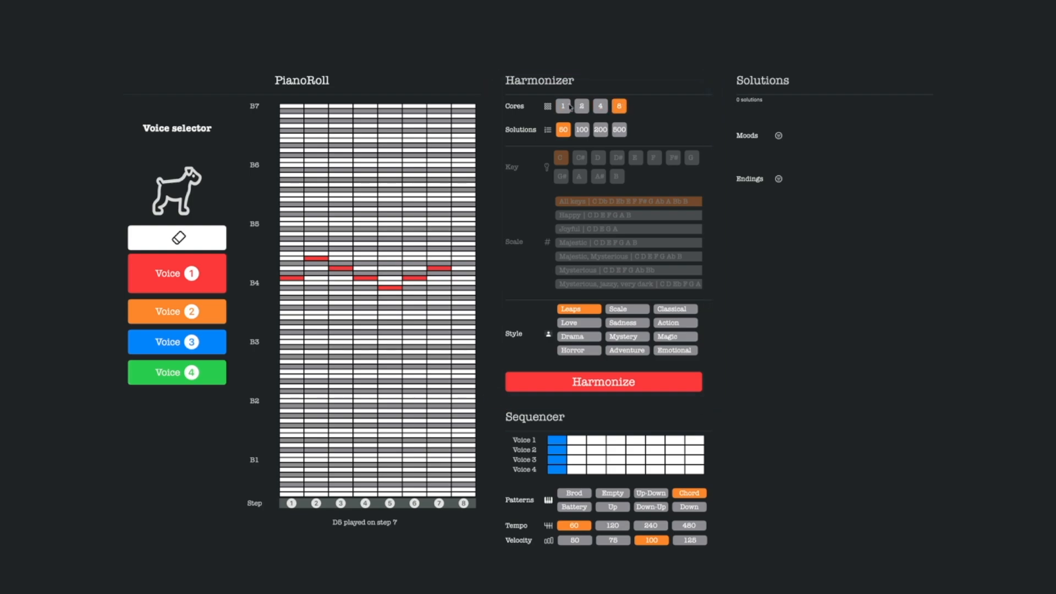
pyautogui.click(580, 130)
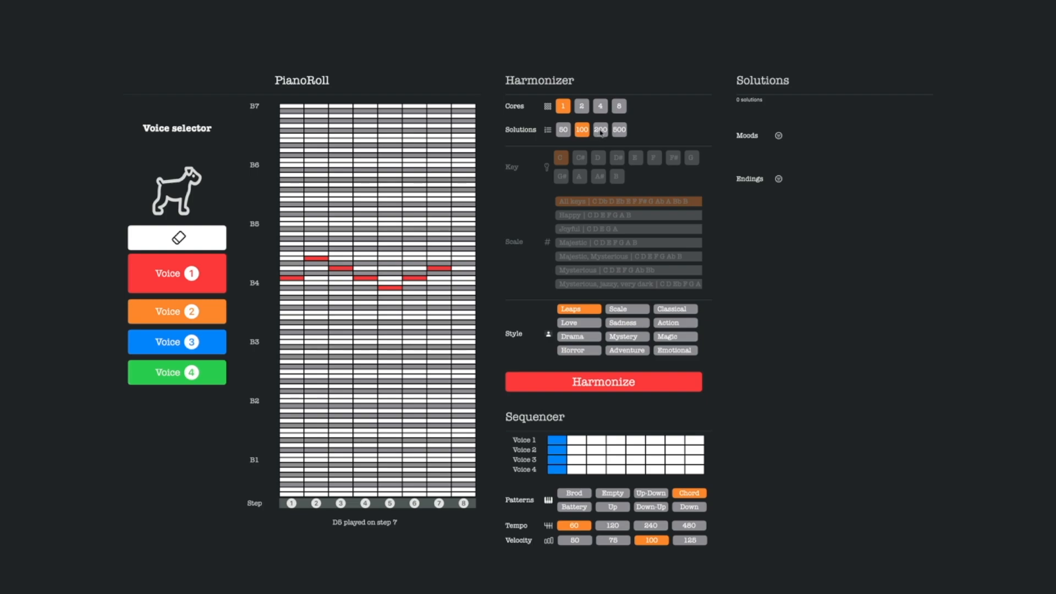
pyautogui.click(599, 130)
pyautogui.click(566, 132)
# Try the Scale style and look through its list of scales.
pyautogui.click(621, 311)
pyautogui.scroll(-5, 602, 246)
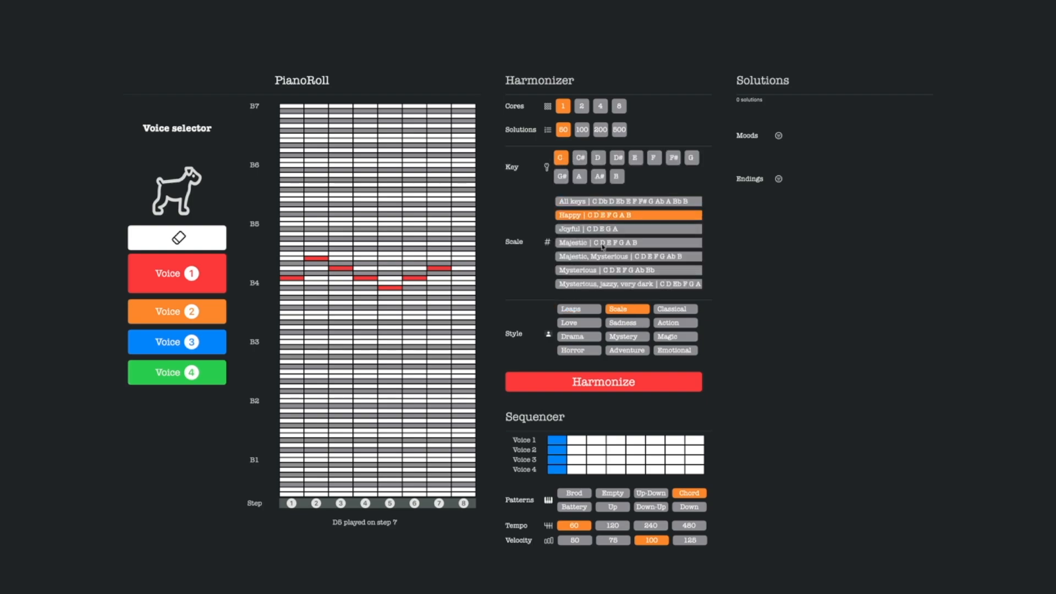
pyautogui.scroll(-2, 602, 246)
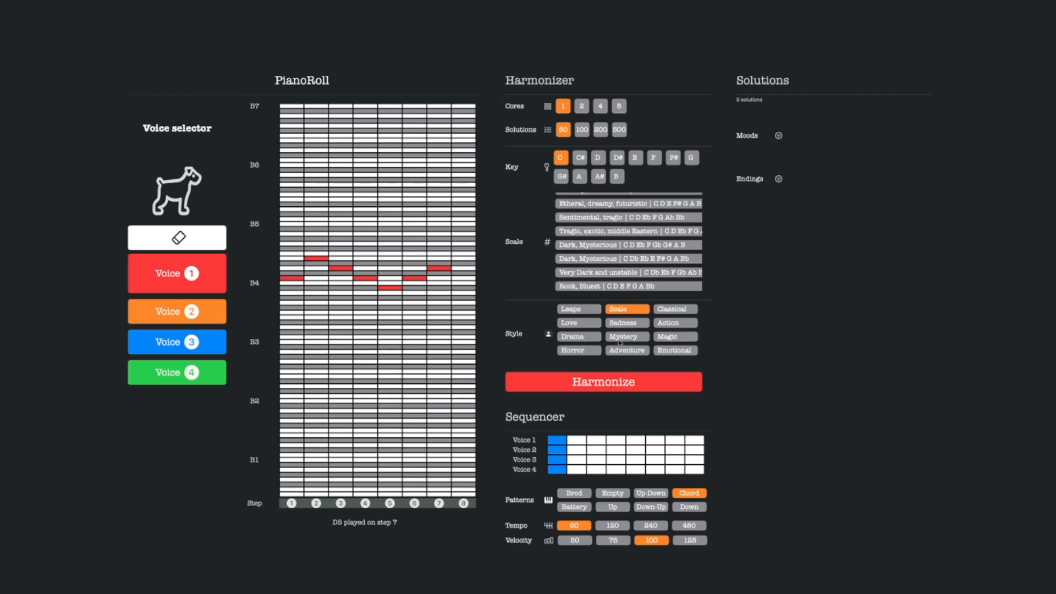
# Choose the Classical style and try to harmonize the melody.
pyautogui.click(668, 324)
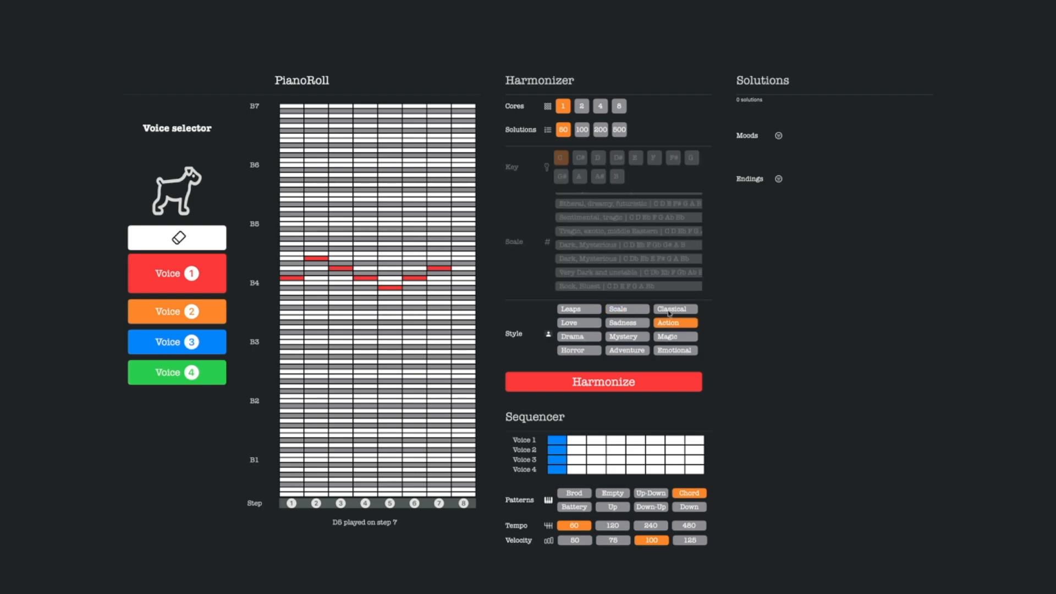
pyautogui.click(670, 310)
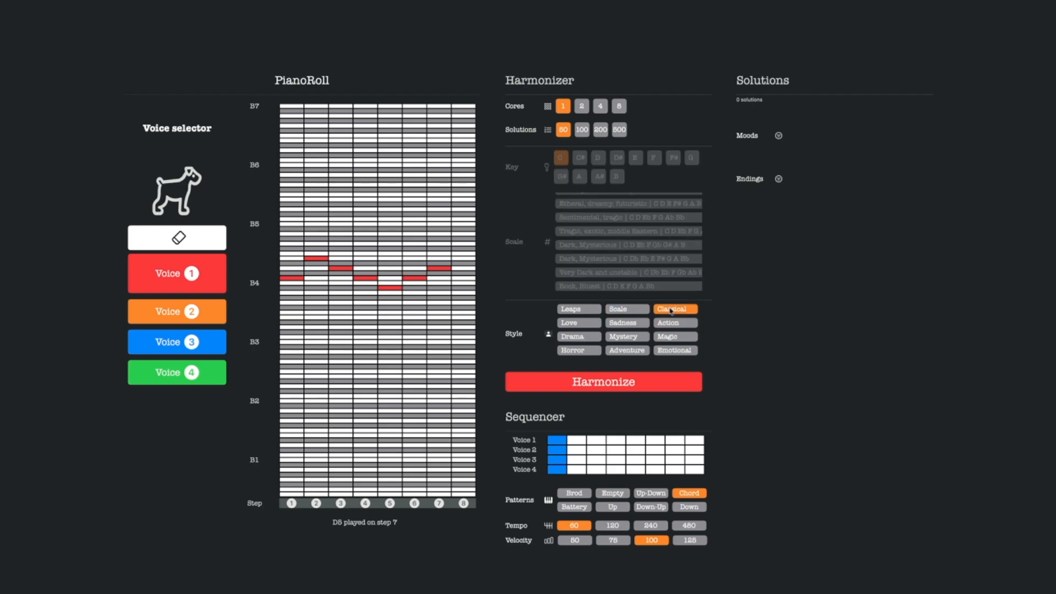
pyautogui.click(611, 382)
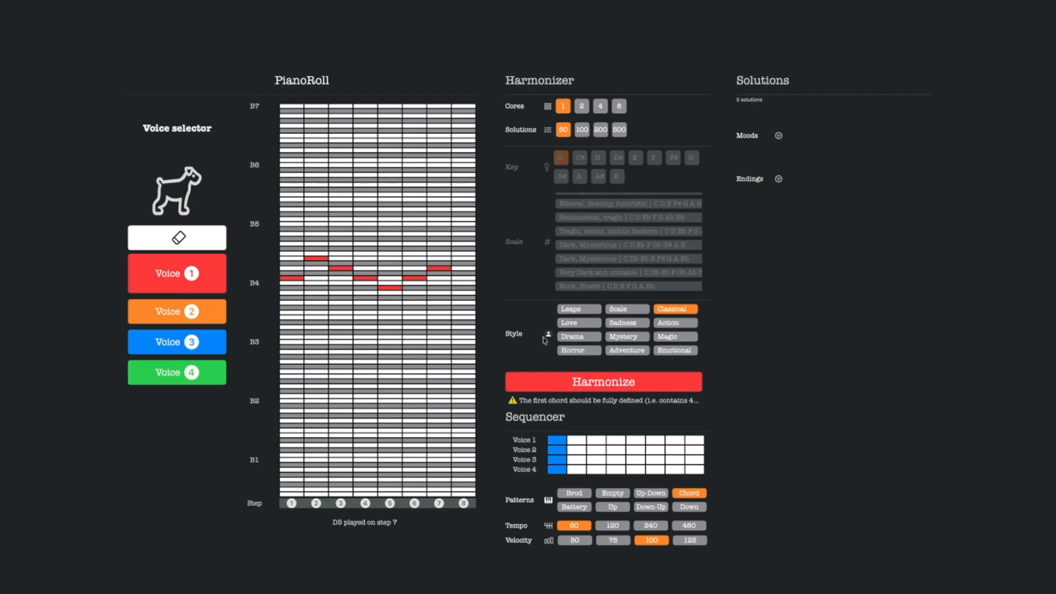
# Complete the step 1 chord with G4 in voice 2, Eb4 in voice 3 and C4 in voice 4, and harmonize.
pyautogui.click(160, 310)
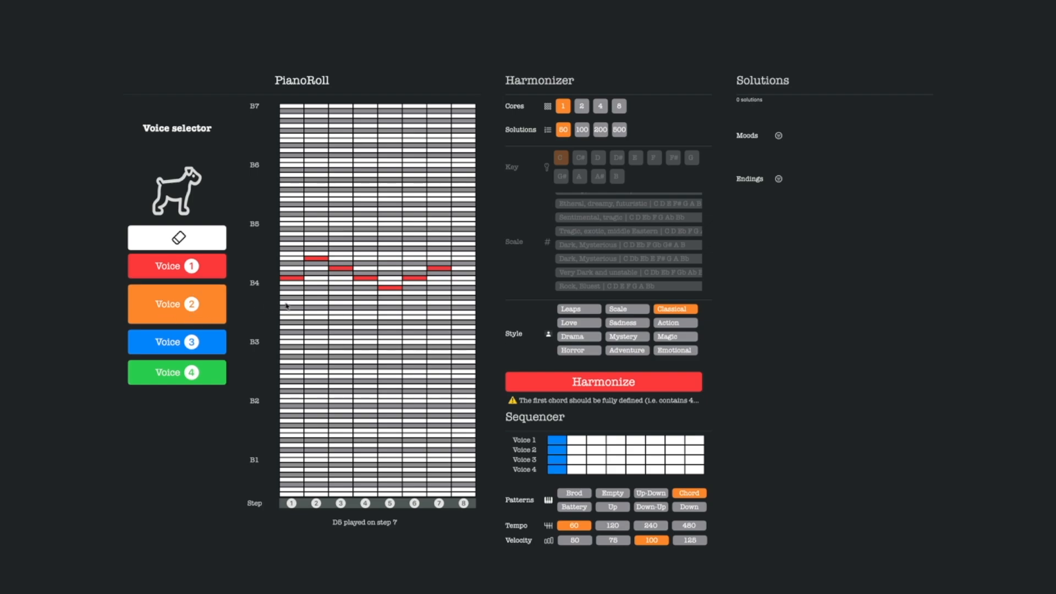
pyautogui.click(285, 302)
pyautogui.click(159, 343)
pyautogui.click(294, 322)
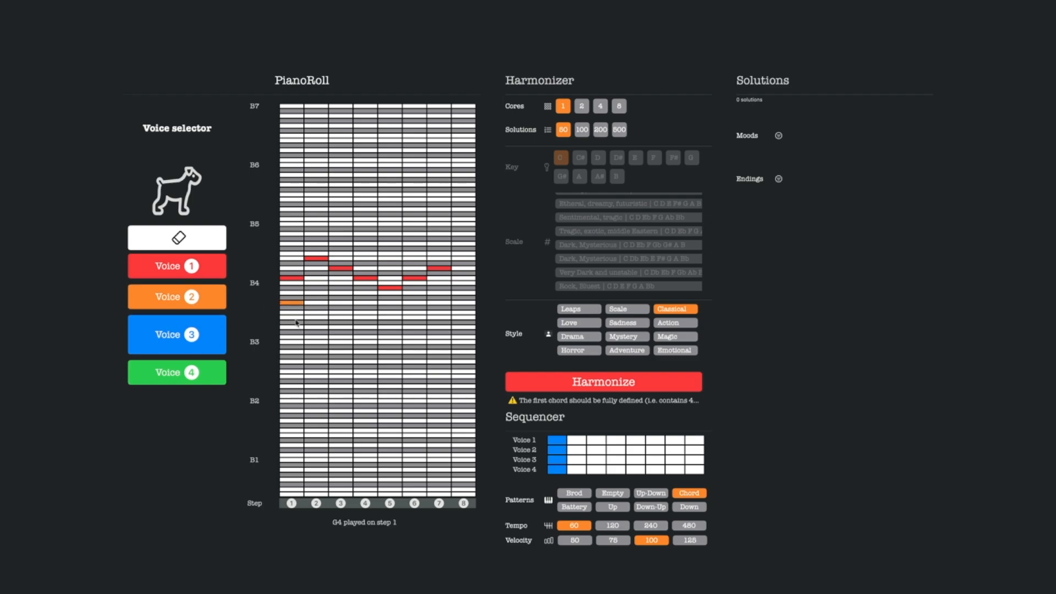
pyautogui.click(165, 364)
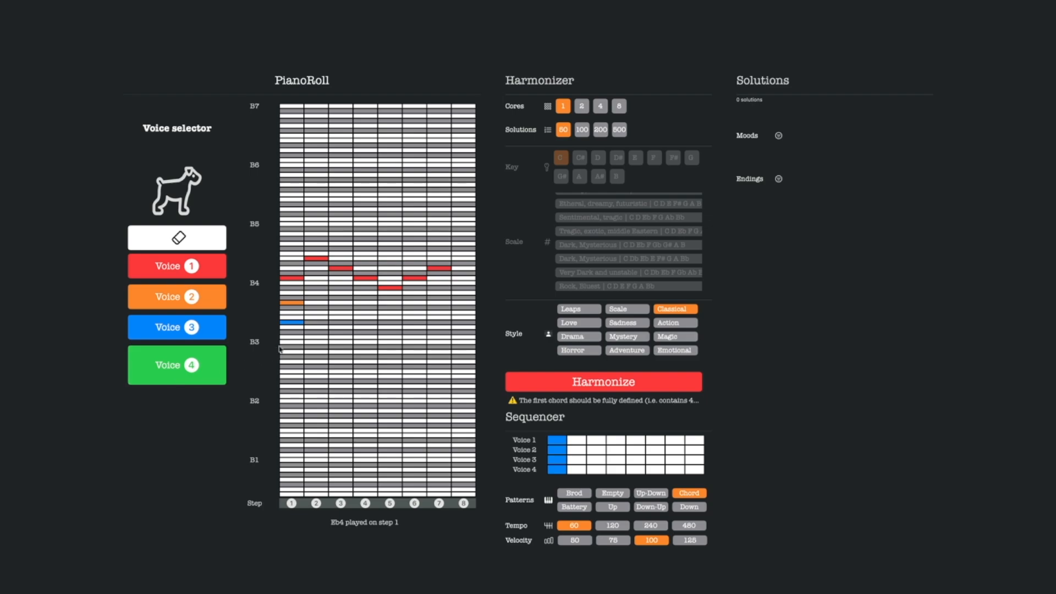
pyautogui.click(289, 337)
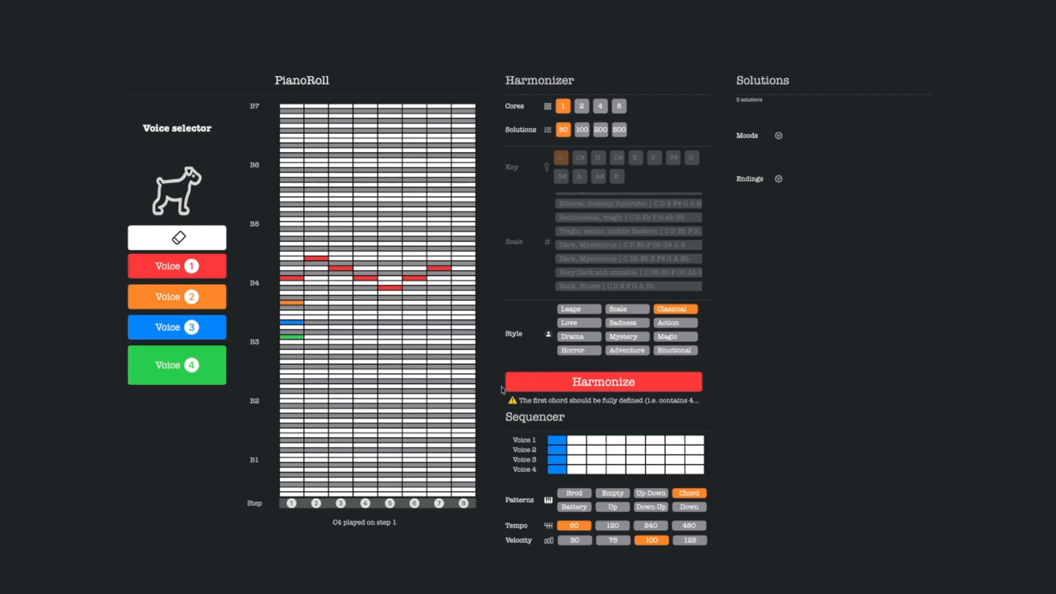
pyautogui.click(533, 383)
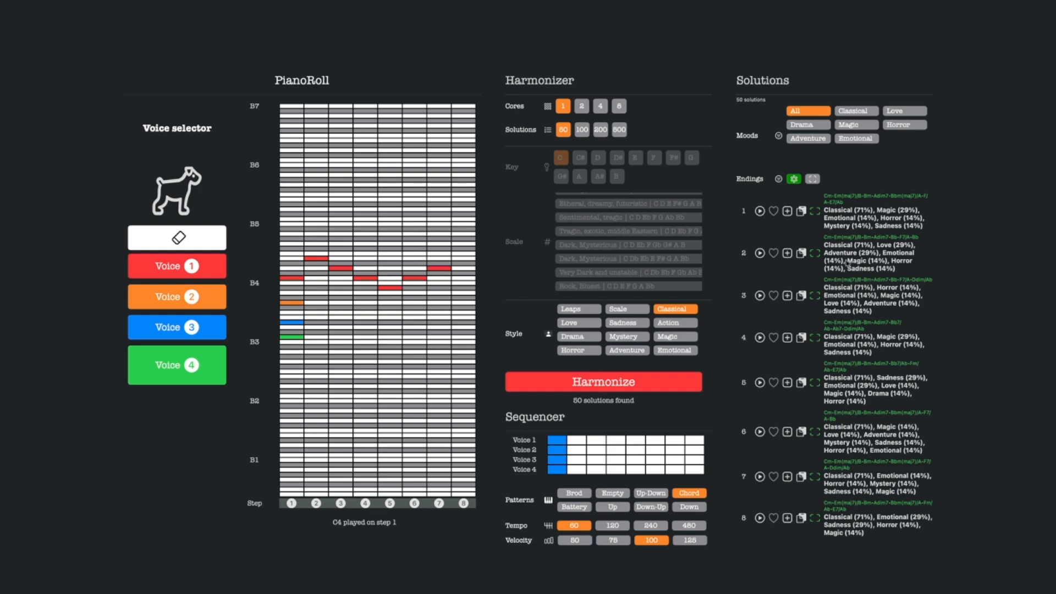
pyautogui.moveTo(847, 263)
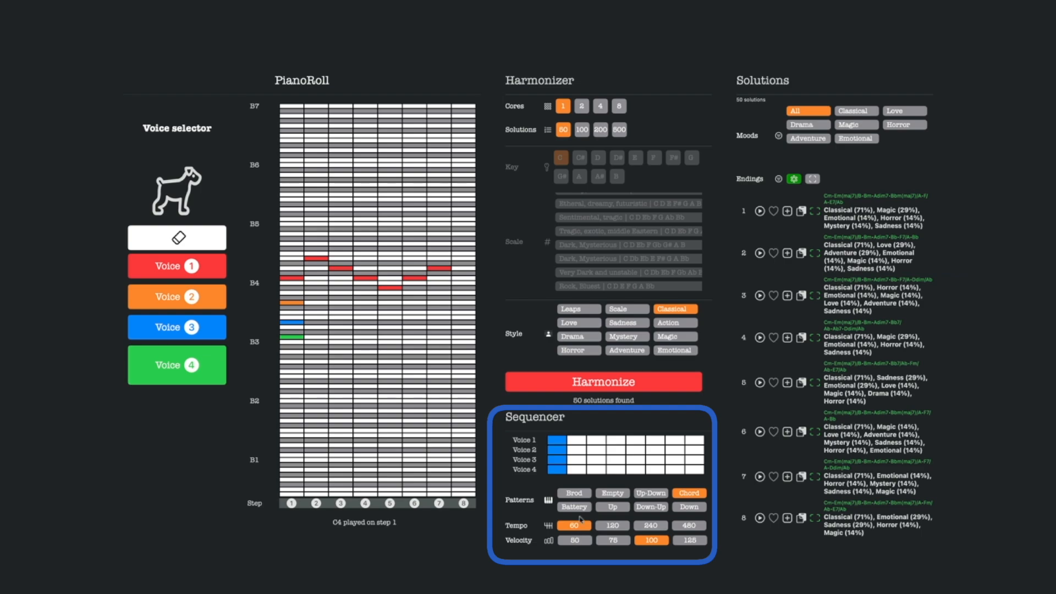
# Try the sequencer patterns Empty, Up-Down, Chord and Down-Up, and settle on Brod.
pyautogui.click(576, 494)
pyautogui.click(611, 494)
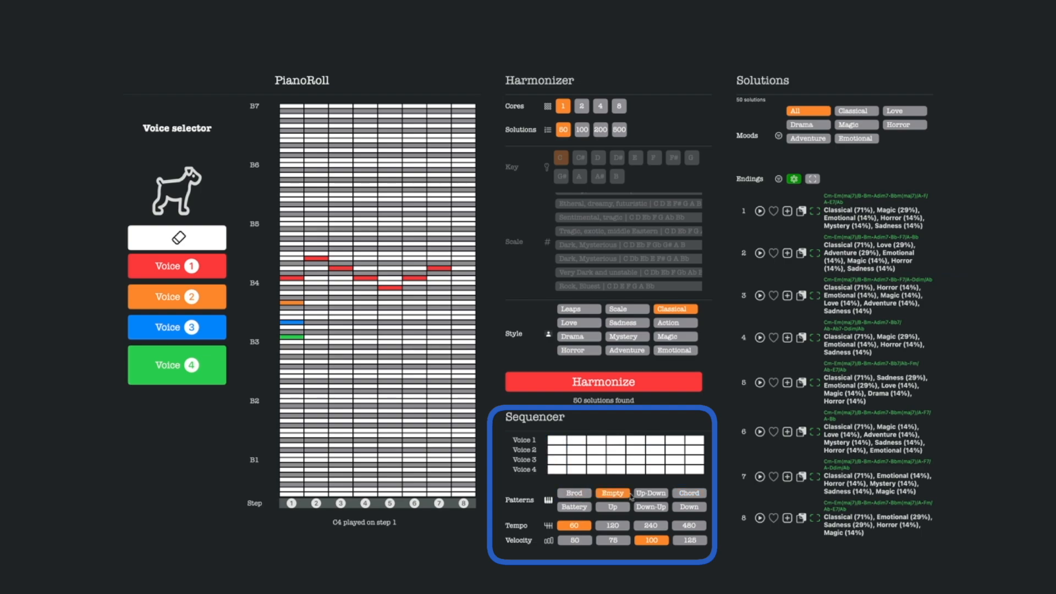
pyautogui.click(650, 493)
pyautogui.click(688, 494)
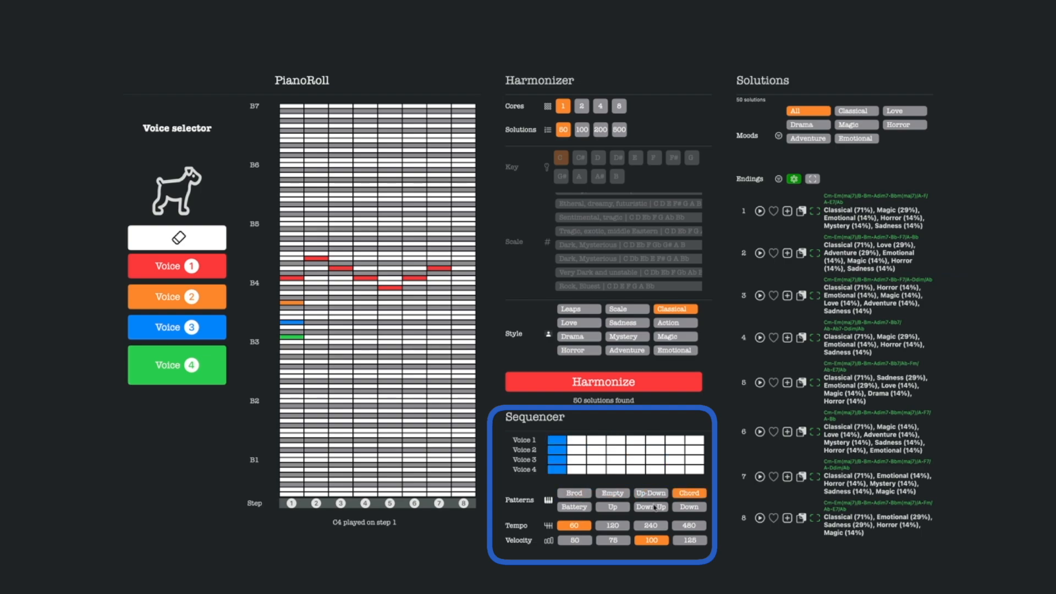
pyautogui.click(653, 506)
pyautogui.click(580, 495)
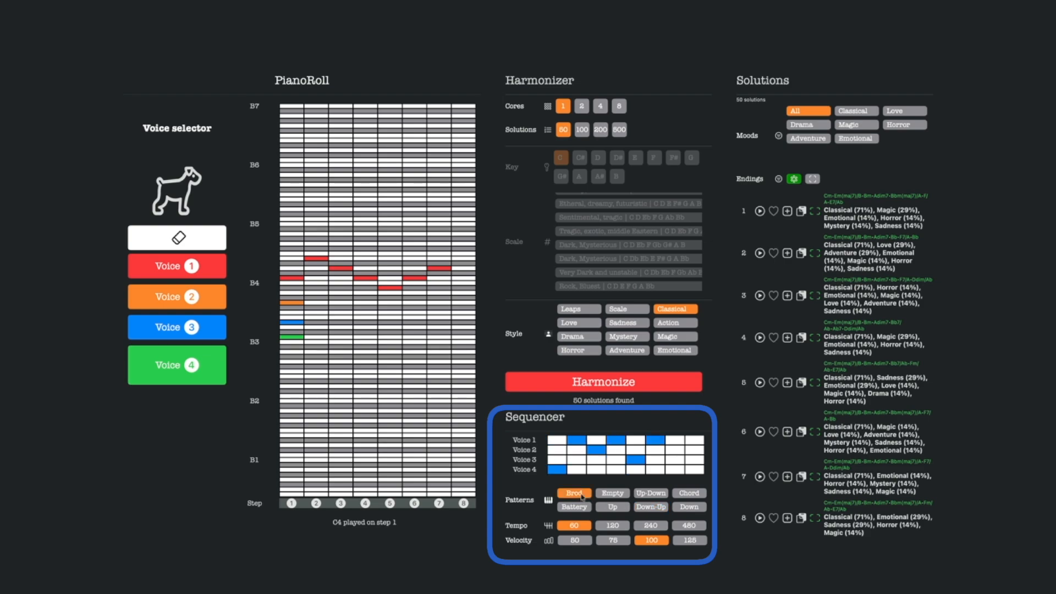
# Try other sequencer tempos and velocities, returning to tempo 60 and velocity 100.
pyautogui.click(605, 529)
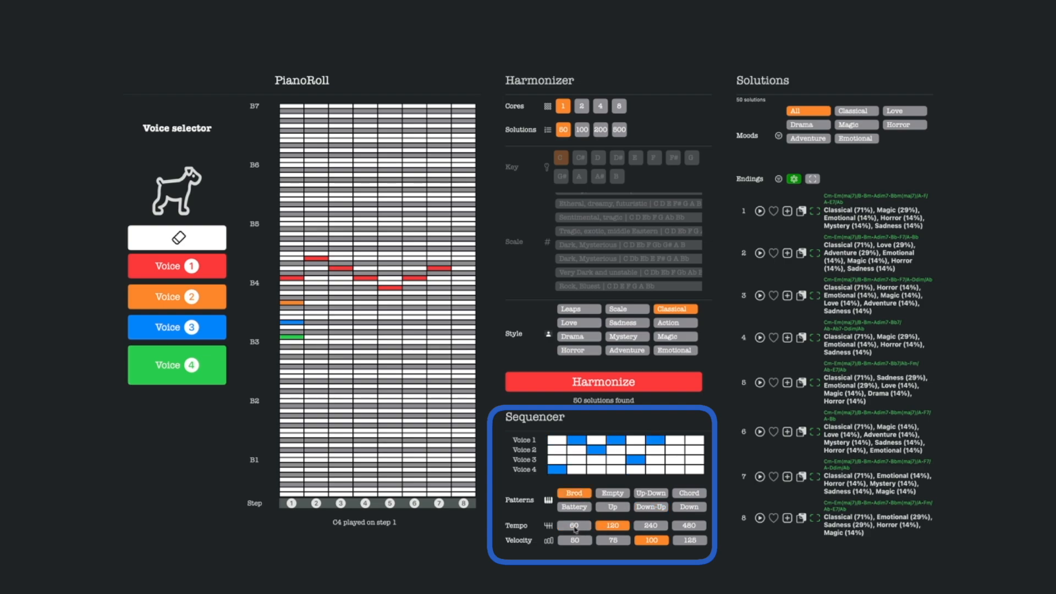
pyautogui.click(576, 529)
pyautogui.click(652, 527)
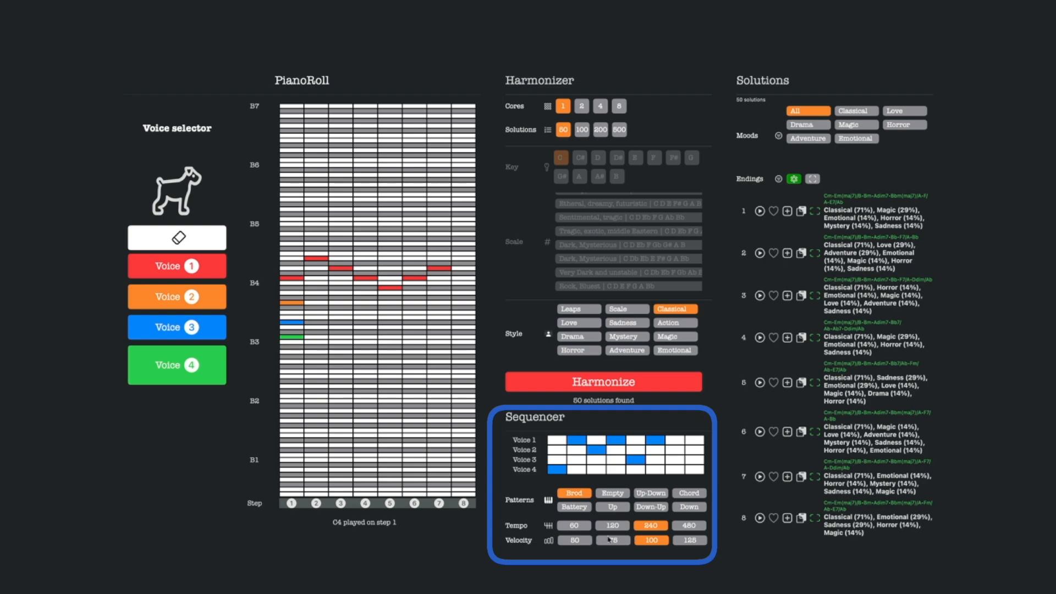
pyautogui.click(577, 528)
pyautogui.click(584, 540)
pyautogui.click(648, 541)
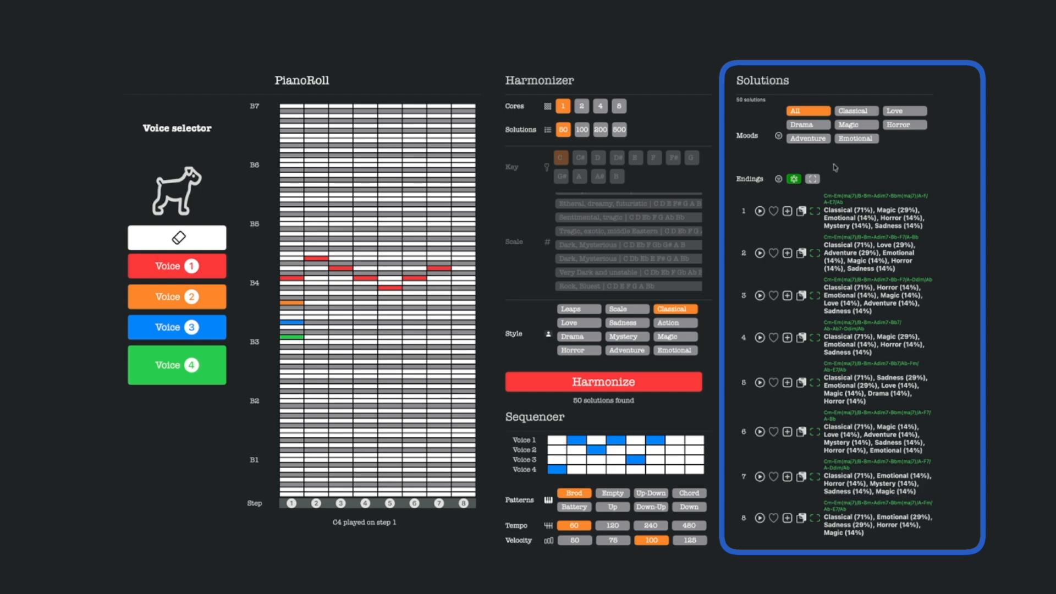
# Filter the solutions by the Classical, Love, Horror and Magic moods, return to All, and look through the list.
pyautogui.scroll(-6, 833, 285)
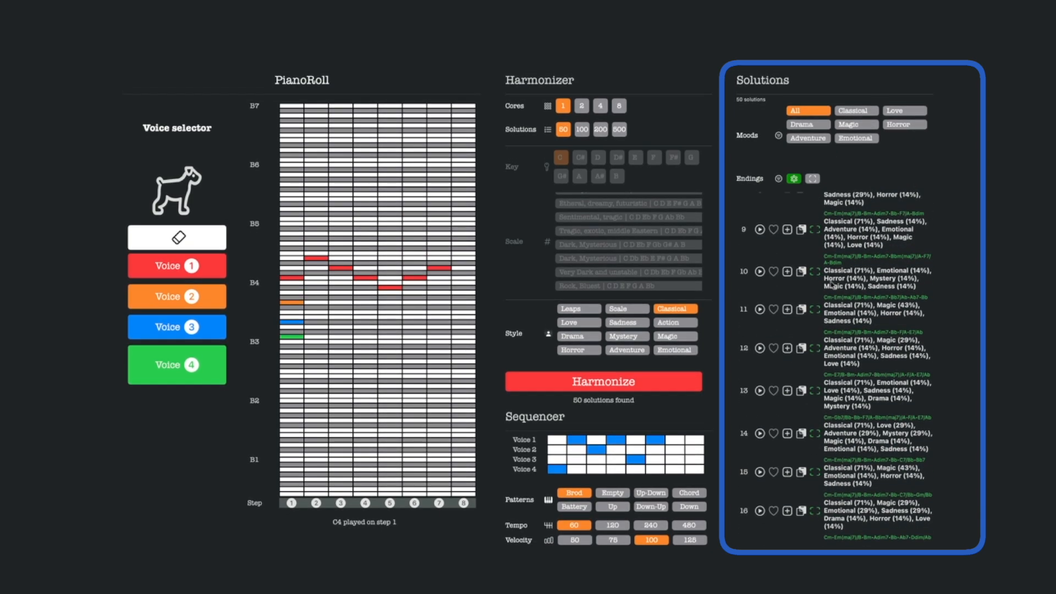
pyautogui.scroll(6, 833, 286)
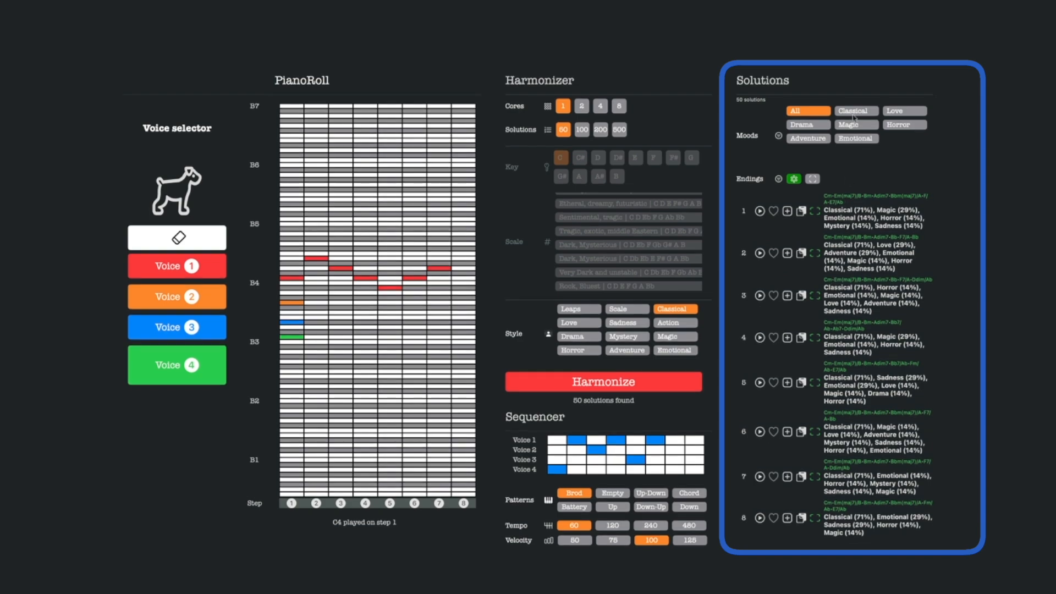
pyautogui.click(854, 114)
pyautogui.click(900, 113)
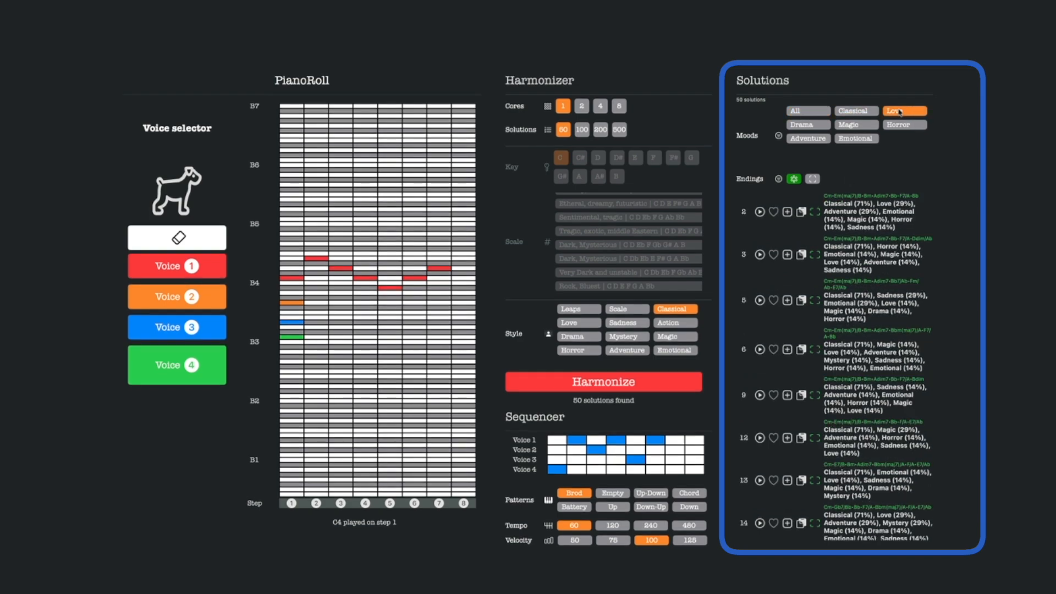
pyautogui.click(901, 126)
pyautogui.click(858, 124)
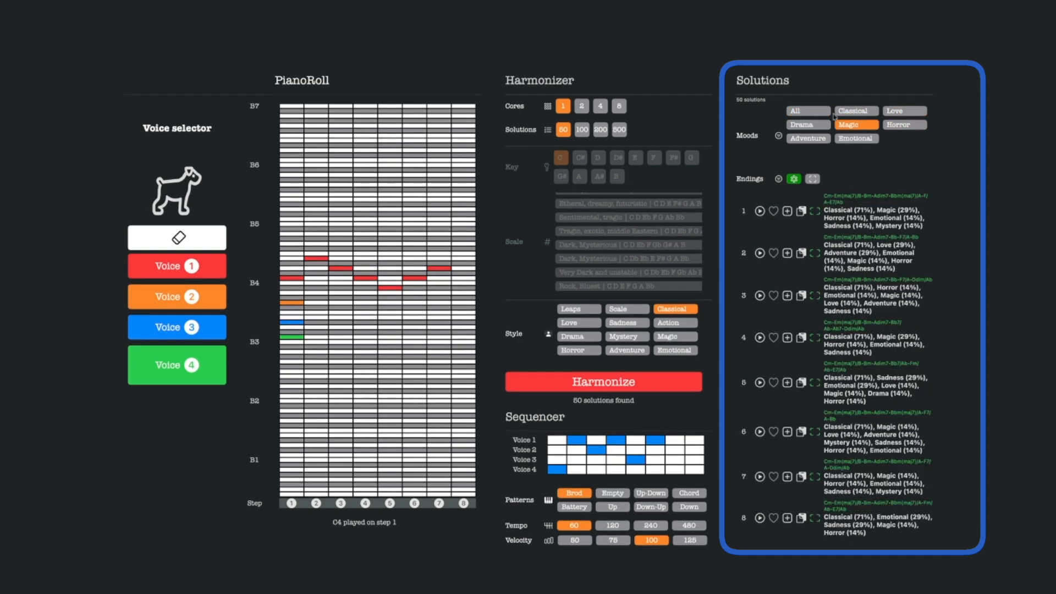
pyautogui.click(813, 112)
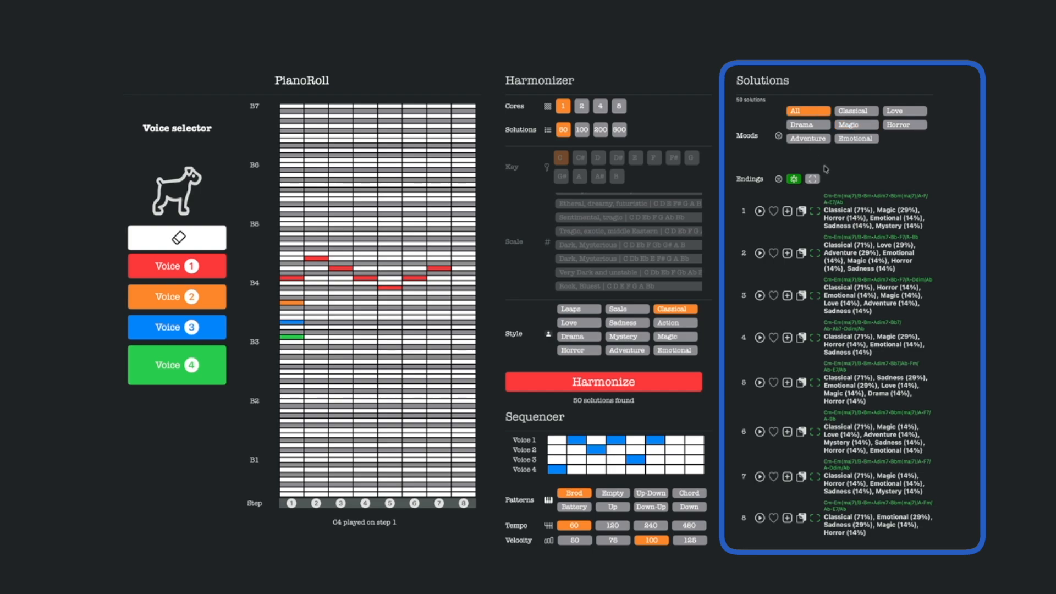
pyautogui.scroll(-3, 847, 231)
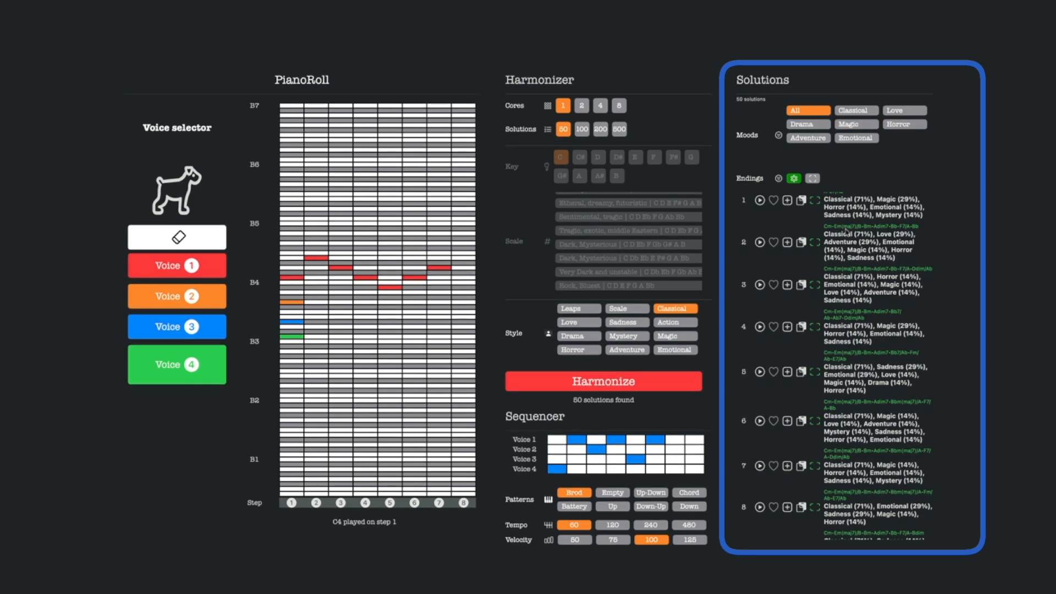
pyautogui.scroll(3, 847, 231)
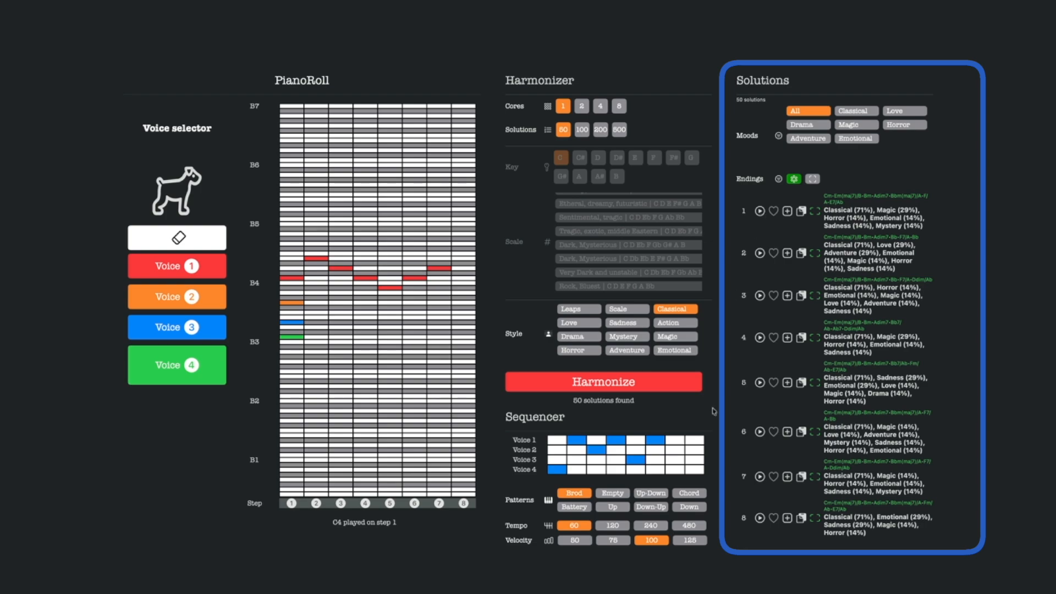
# Set the sequencer tempo to 240.
pyautogui.click(656, 526)
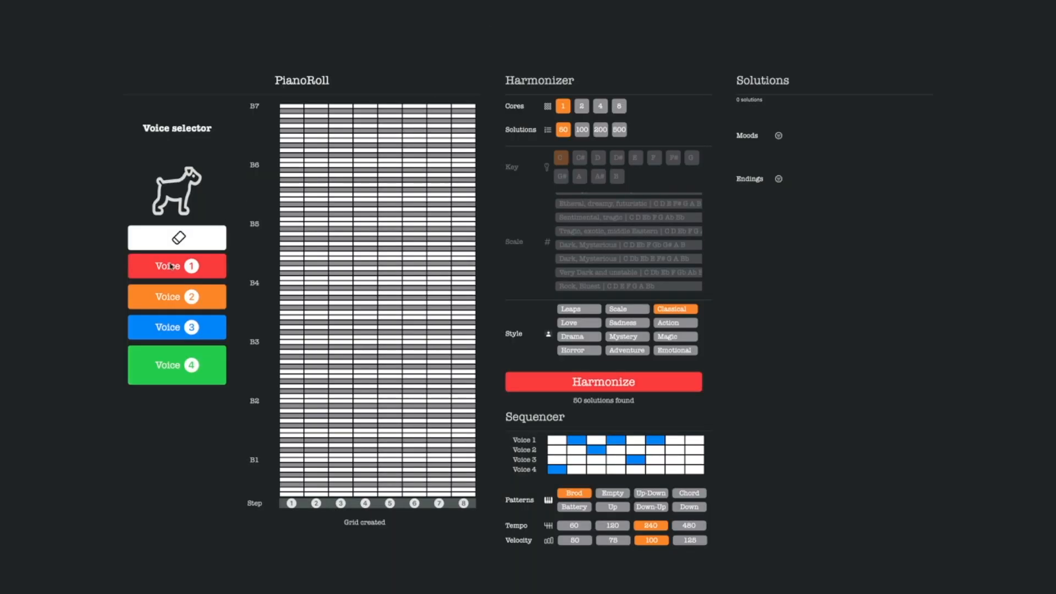
# Switch through voices 1 to 4, returning to voice 1.
pyautogui.click(171, 266)
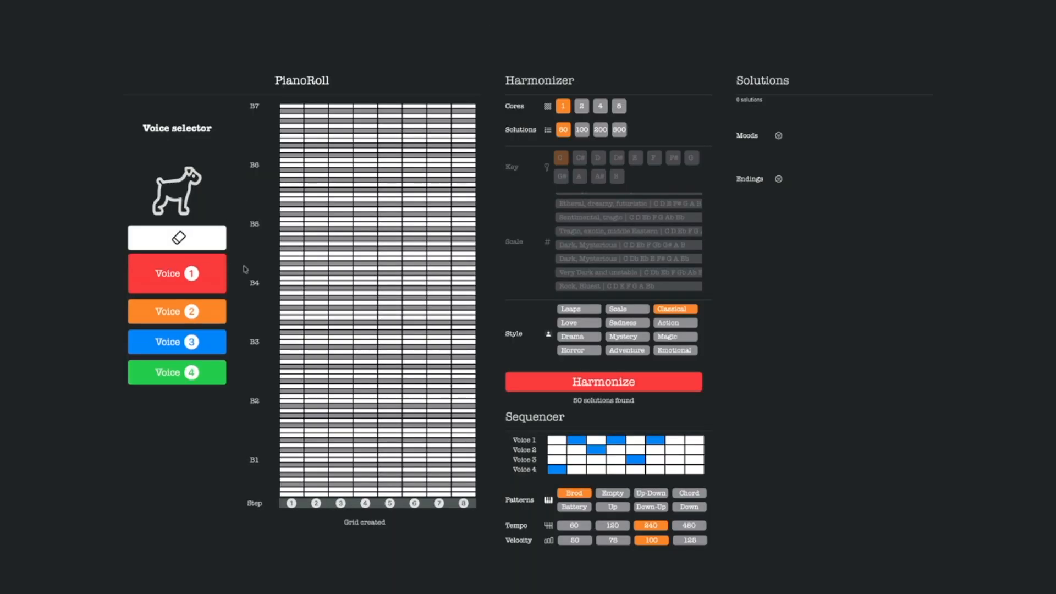
pyautogui.click(175, 311)
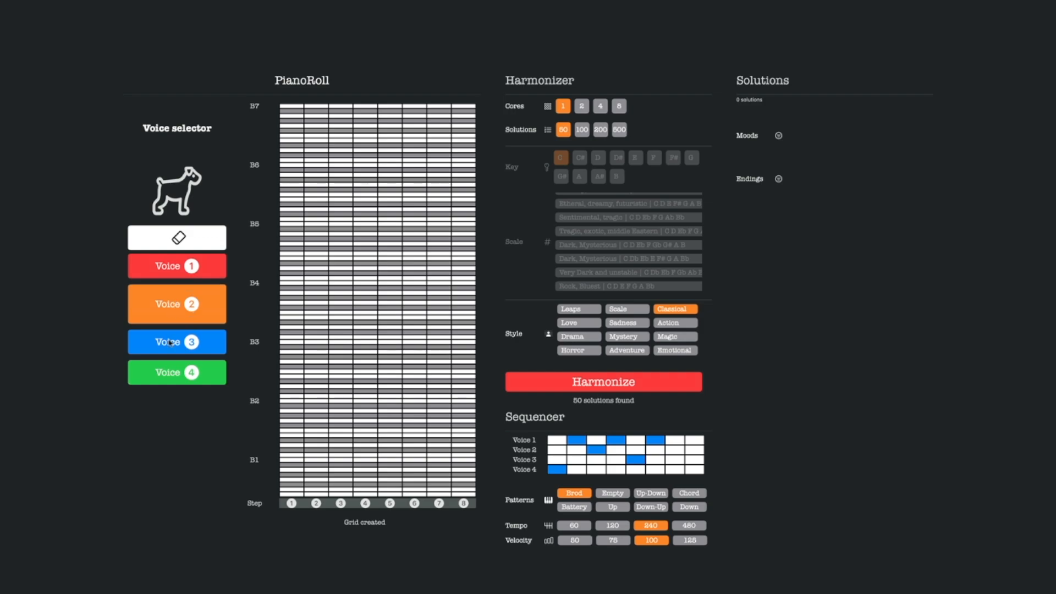
pyautogui.click(170, 343)
pyautogui.click(170, 372)
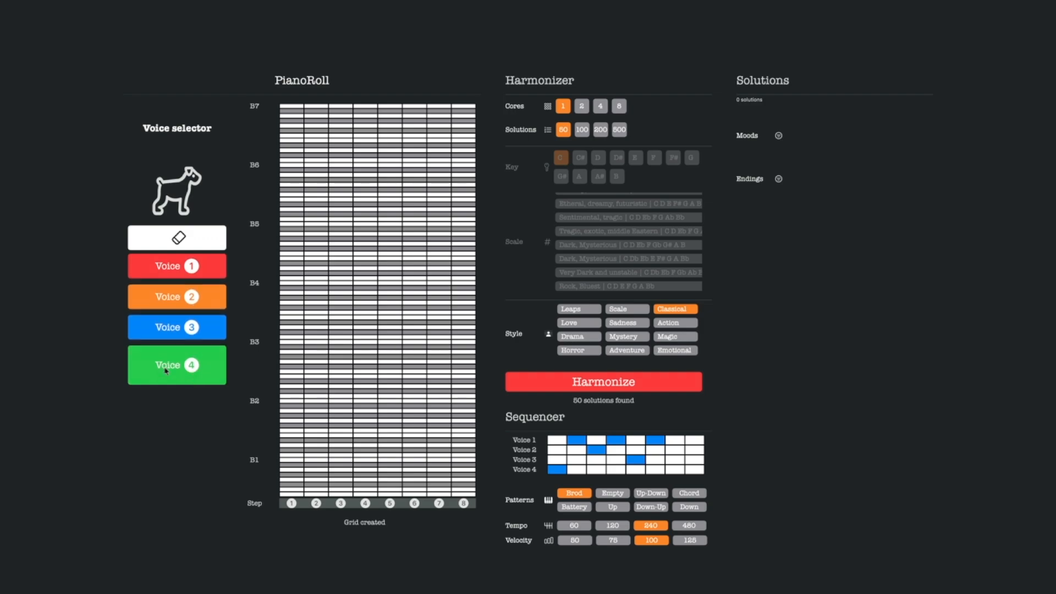
pyautogui.click(166, 277)
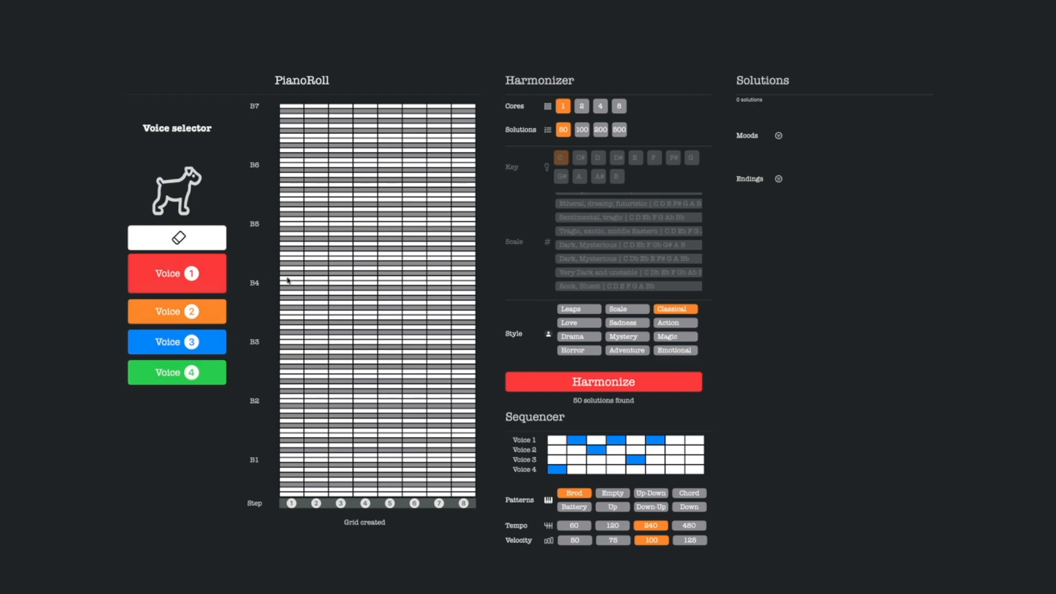
# Try voice 1 notes C5 on step 1 and Eb5 on step 2, and erase both.
pyautogui.click(290, 278)
pyautogui.click(317, 263)
pyautogui.click(223, 244)
pyautogui.click(315, 264)
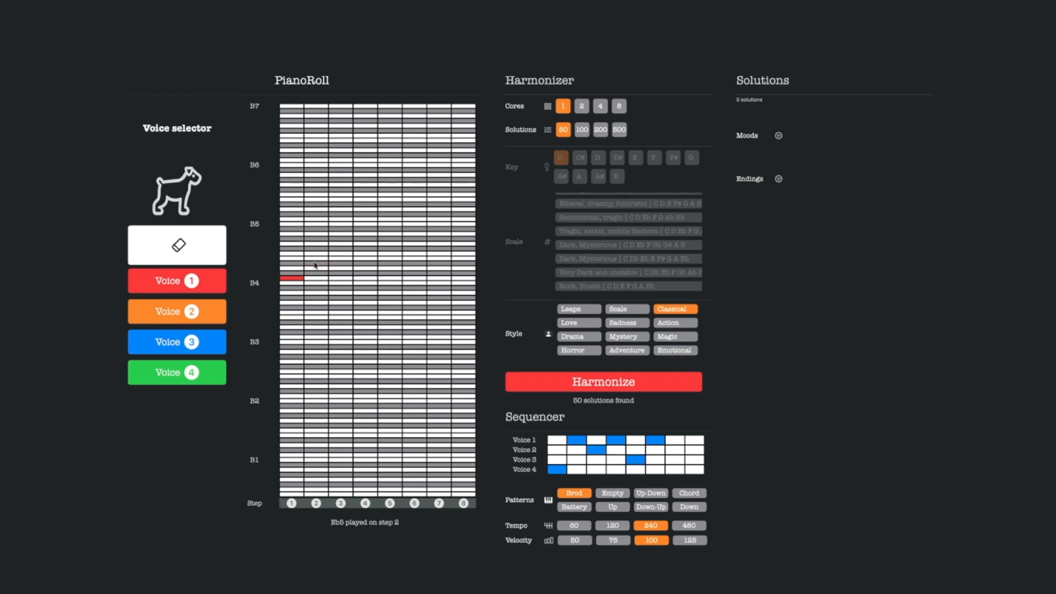
pyautogui.click(294, 279)
pyautogui.click(166, 282)
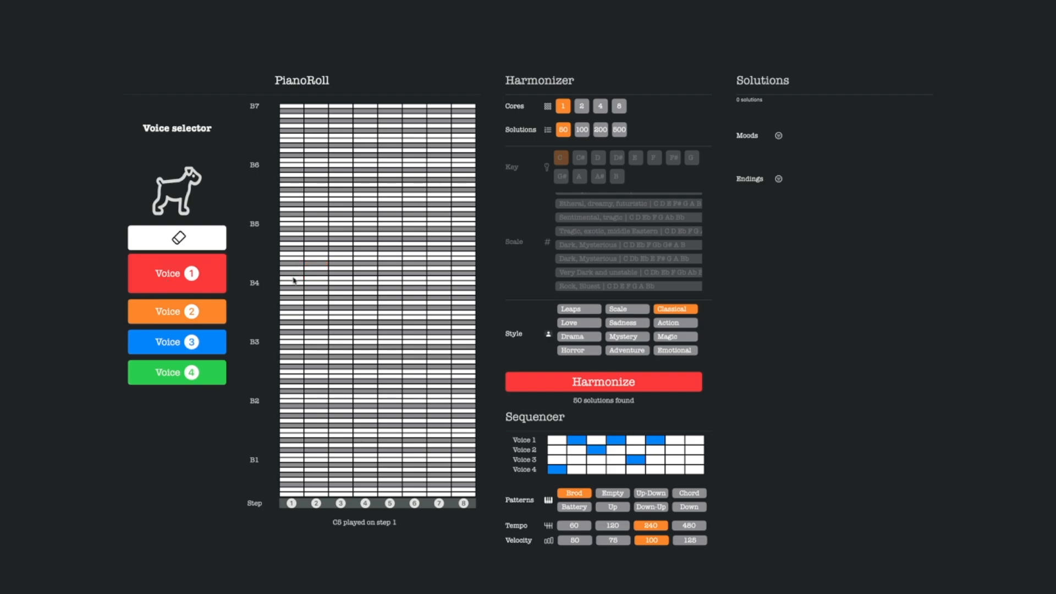
# Enter the chord on step 1 with C5 in voice 1, G4 in voice 2, Eb4 in voice 3 and C4 in voice 4.
pyautogui.click(294, 278)
pyautogui.click(164, 306)
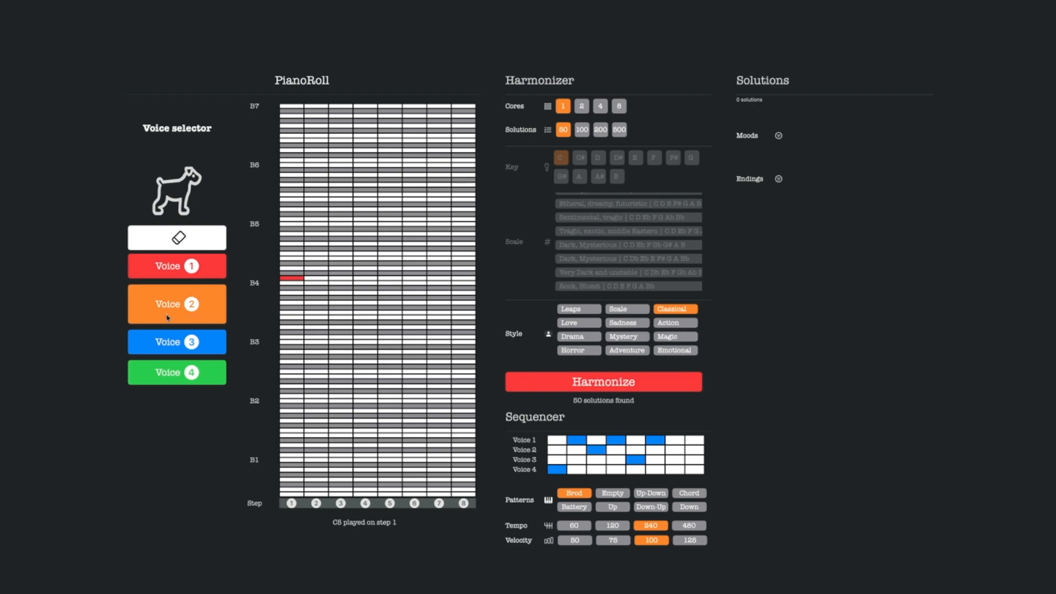
pyautogui.click(297, 304)
pyautogui.click(180, 345)
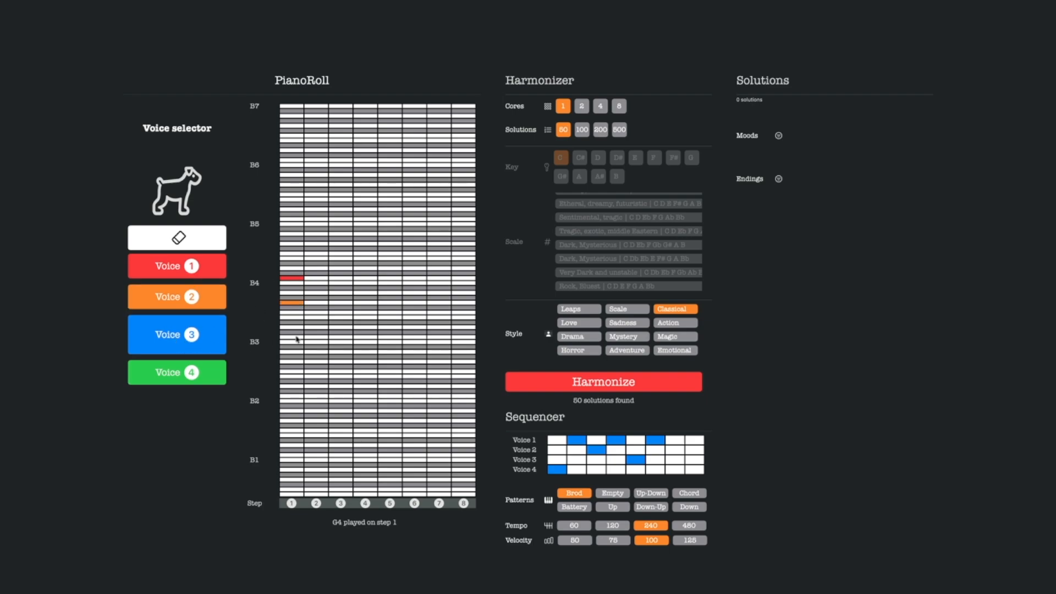
pyautogui.click(291, 322)
pyautogui.click(210, 371)
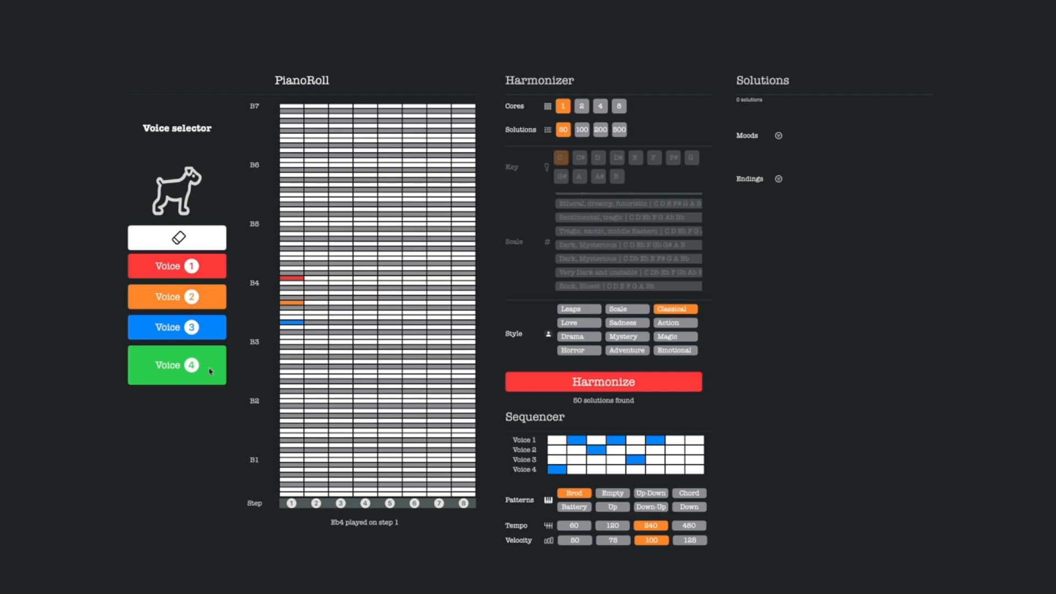
pyautogui.click(295, 337)
# Continue the voice 1 melody with D5, Eb5, D5, Db5 and C5 on steps 2 to 6.
pyautogui.click(171, 273)
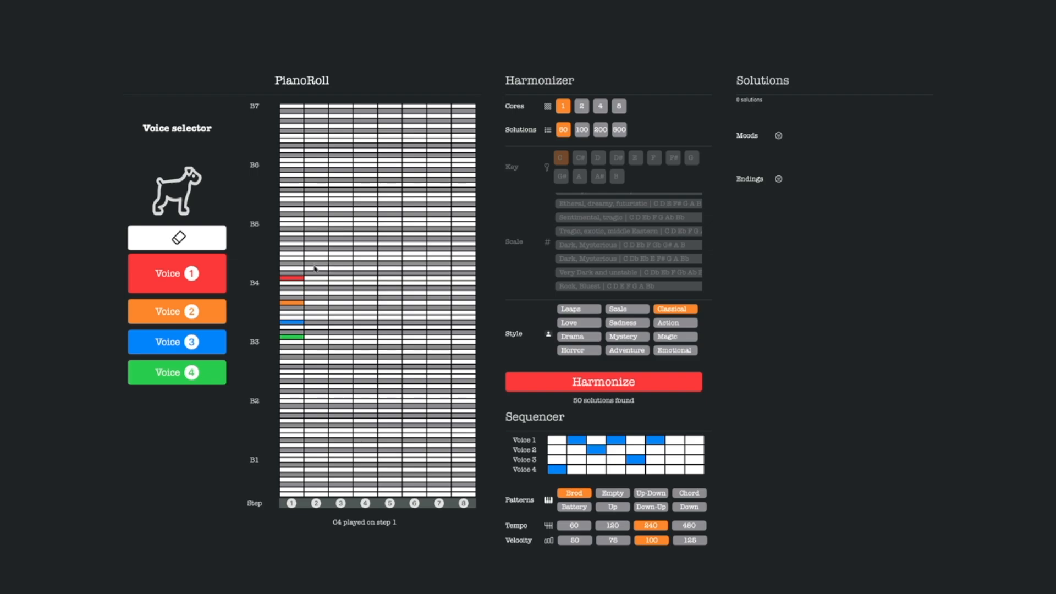
pyautogui.click(316, 268)
pyautogui.click(362, 268)
pyautogui.click(389, 273)
pyautogui.click(410, 278)
# Try a voice 2 note on step 6 far below the melody.
pyautogui.press('2')
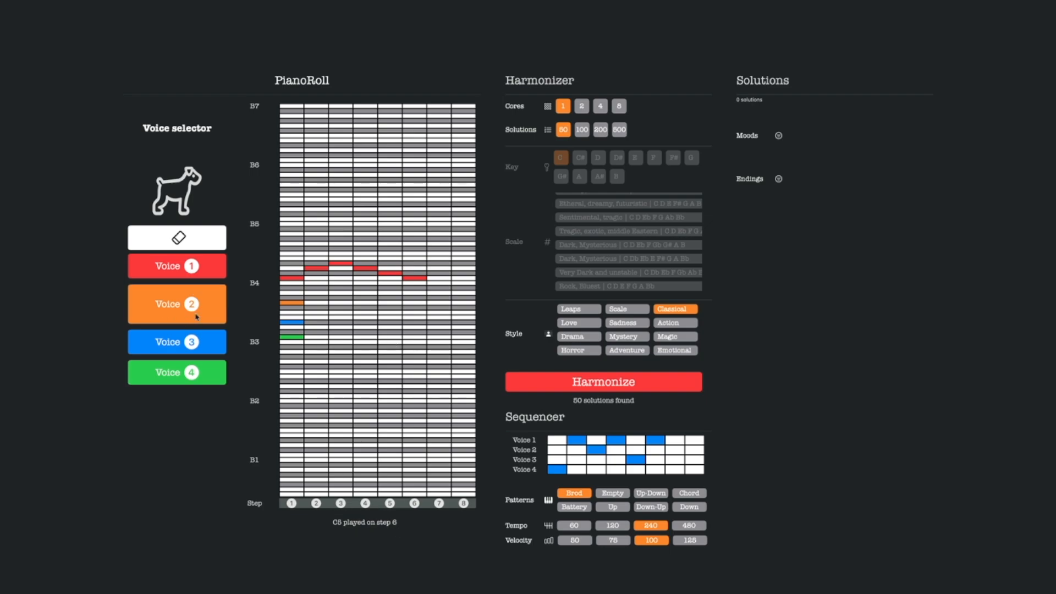
pyautogui.click(423, 354)
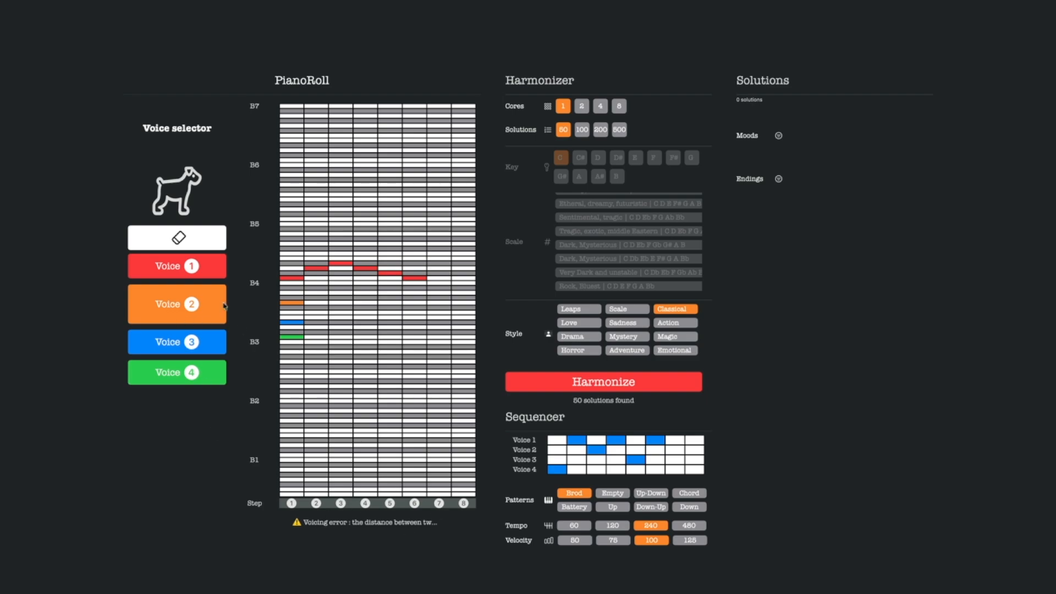
# Add voice 3 notes Eb4 on steps 2 to 4 and Db4 on step 5, and clear all notes from the grid.
pyautogui.click(163, 342)
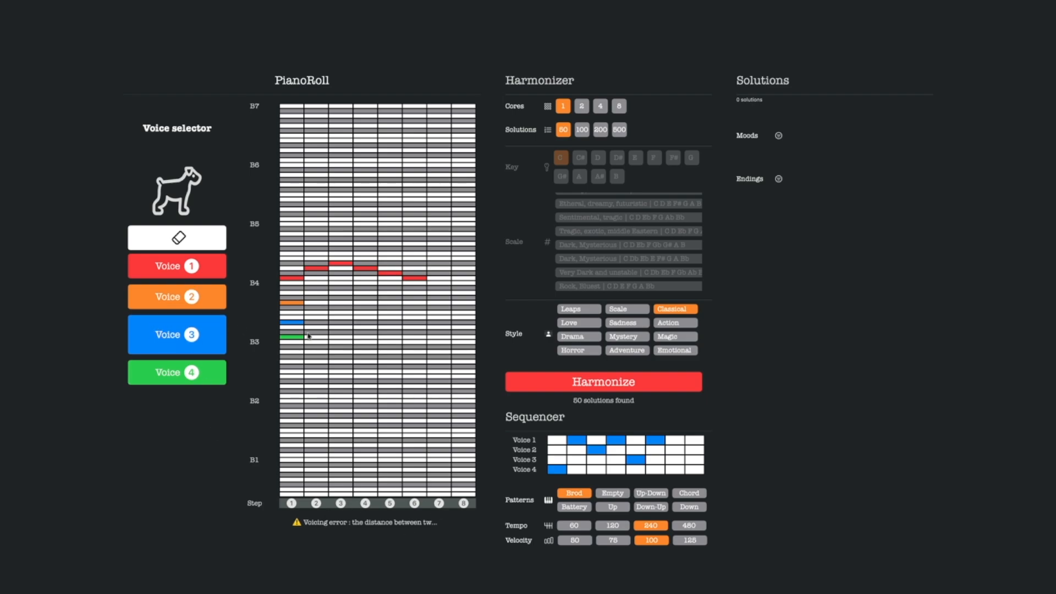
pyautogui.moveTo(324, 323); pyautogui.dragTo(340, 324)
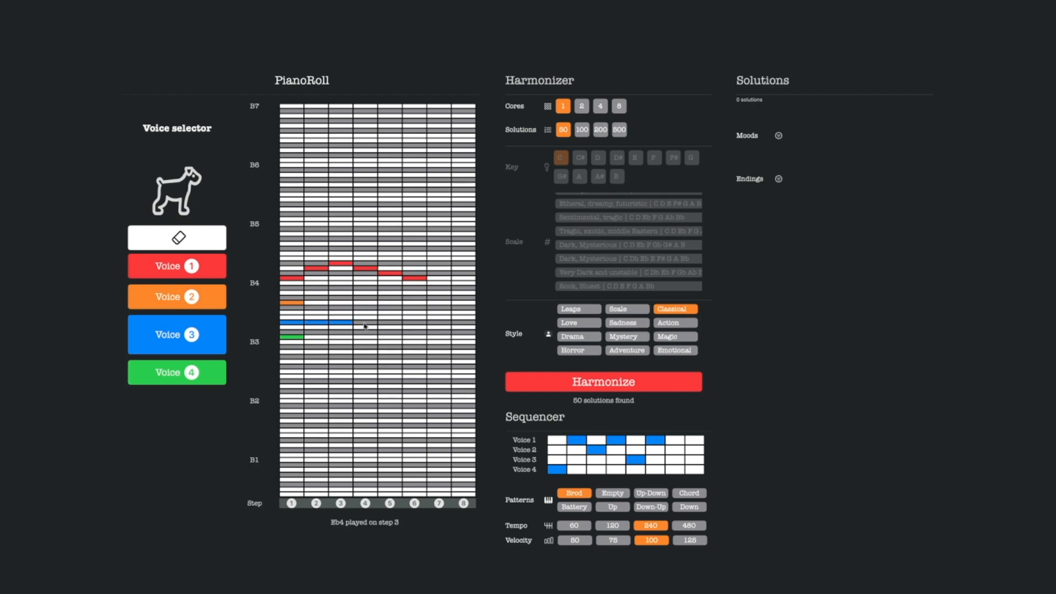
pyautogui.click(365, 322)
pyautogui.click(391, 332)
pyautogui.click(192, 240)
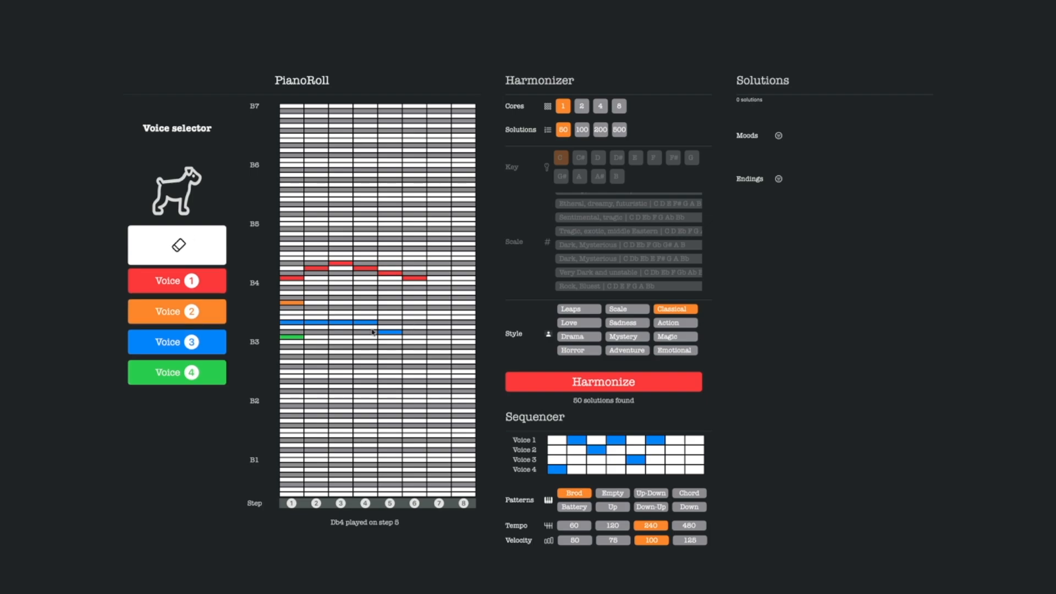
pyautogui.click(383, 332)
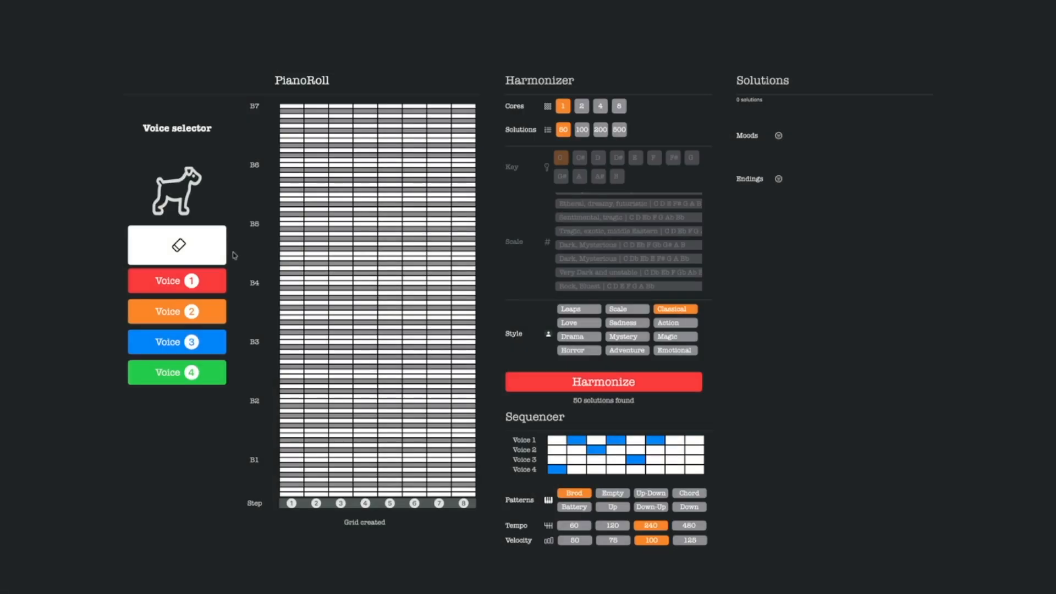
# Enter the voice 1 melody C5, E5, C5, E5 on steps 1 to 4.
pyautogui.click(158, 279)
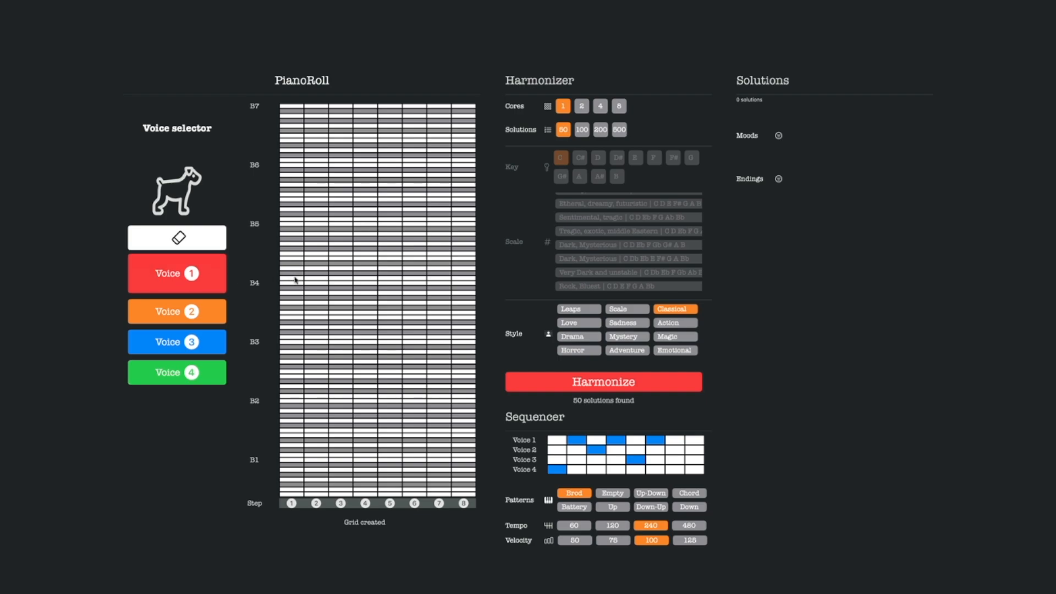
pyautogui.click(295, 278)
pyautogui.click(316, 258)
pyautogui.click(342, 278)
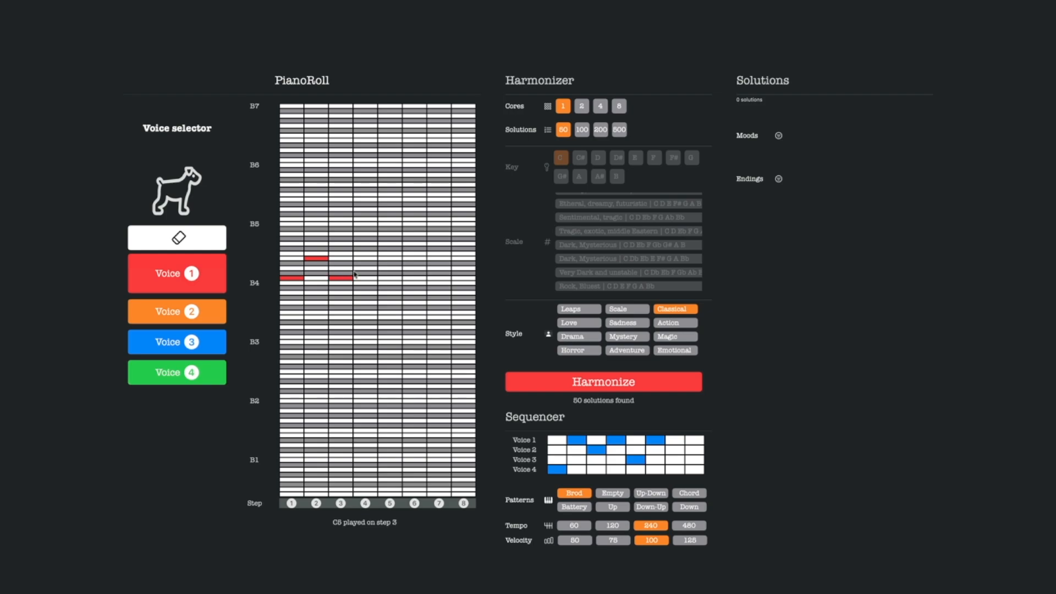
pyautogui.click(365, 259)
# Complete the chord on step 1 with G4 in voice 2, E4 in voice 3 and C4 in voice 4.
pyautogui.click(186, 311)
pyautogui.click(287, 303)
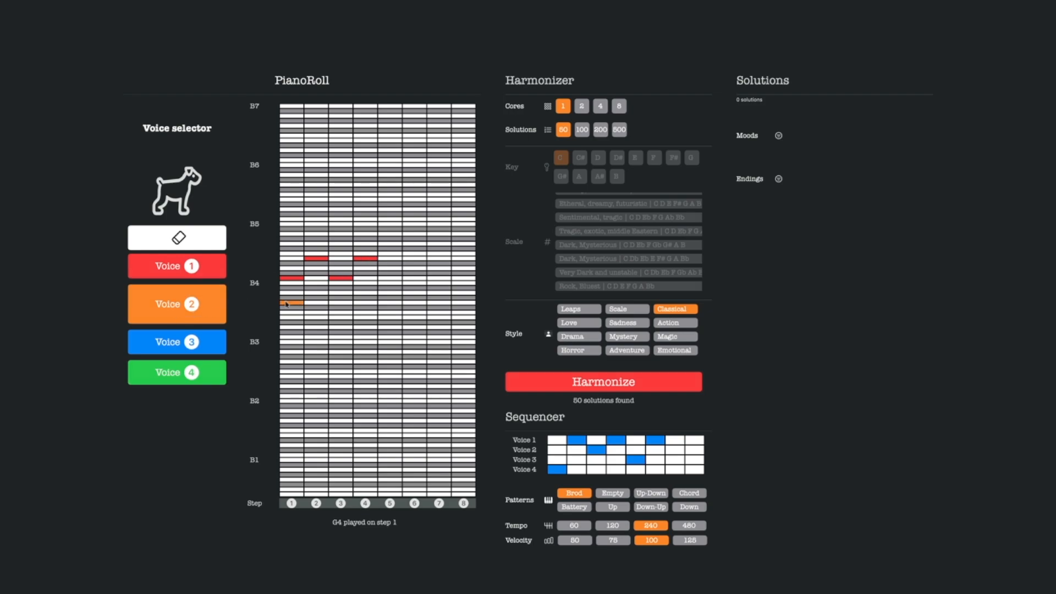
pyautogui.click(167, 341)
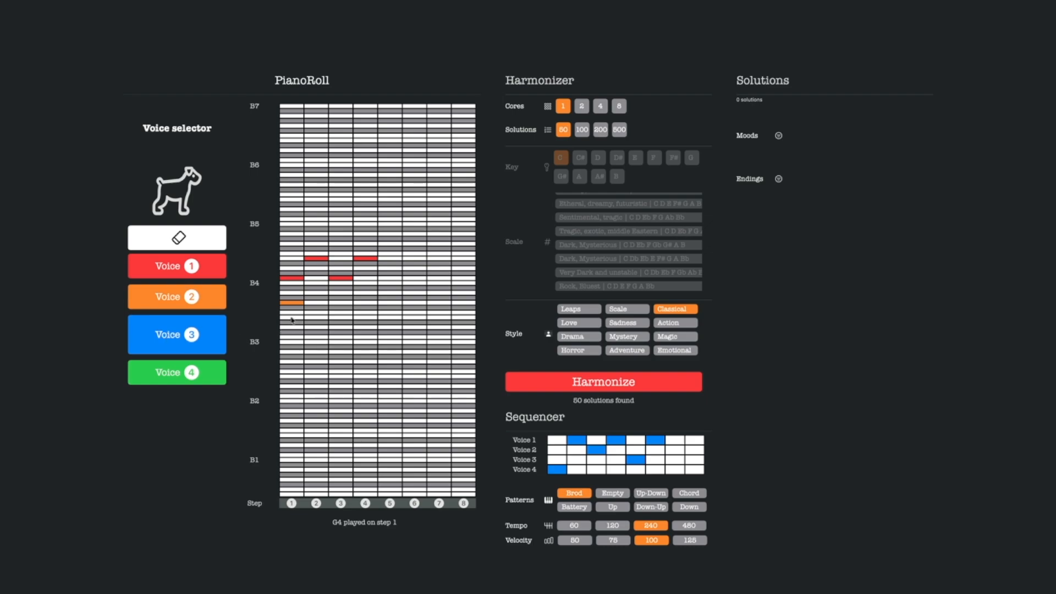
pyautogui.click(291, 317)
pyautogui.click(177, 375)
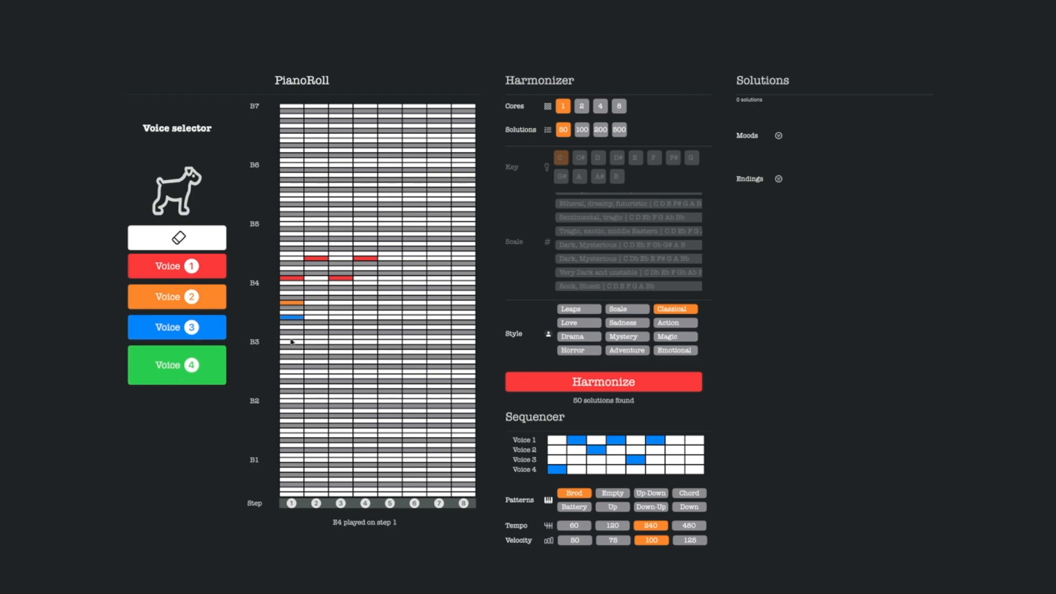
pyautogui.click(292, 337)
# Harmonize the entered notes in the Classical style and look through the solutions.
pyautogui.click(620, 379)
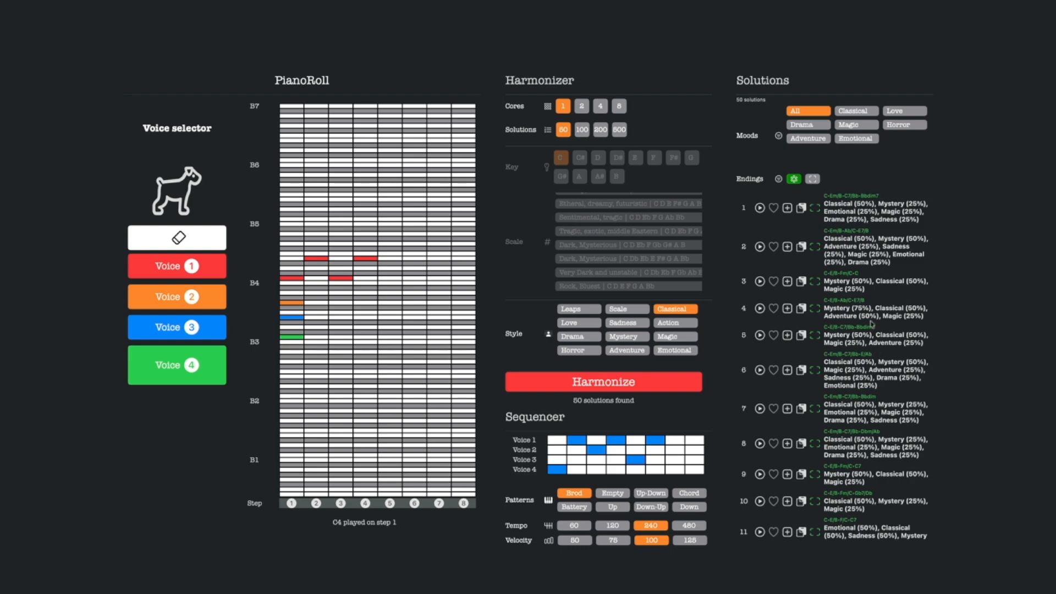
pyautogui.scroll(-5, 880, 333)
pyautogui.scroll(5, 871, 324)
# Set the sequencer pattern to Up-Down.
pyautogui.click(650, 493)
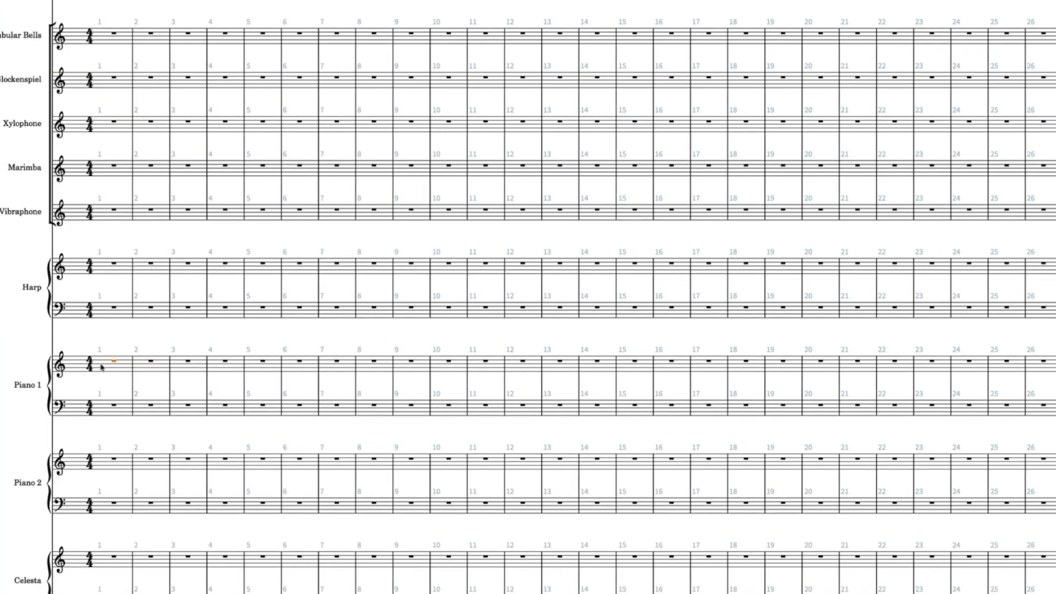
# In the score editor, start note input at bar 1 of Piano 1, extending the caret across both of its staves.
pyautogui.click(107, 363)
pyautogui.hotkey('shift', 'n')
pyautogui.hotkey('shift', 'alt', 'Down')
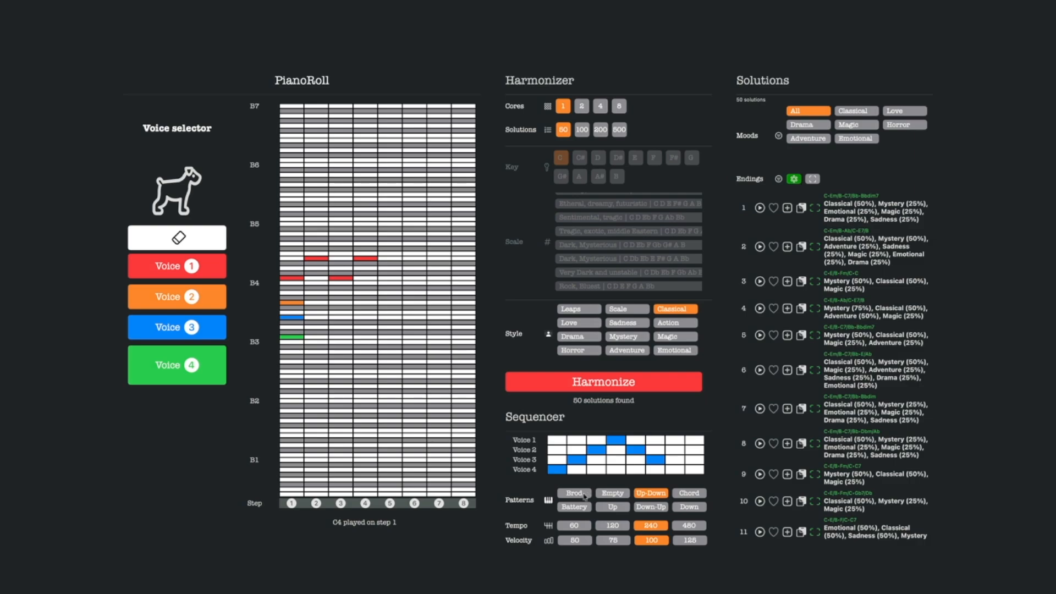
# Back in the harmonizer, set the sequencer pattern to Chord and play solution 1 into the Piano 1 staves of the score.
pyautogui.click(683, 495)
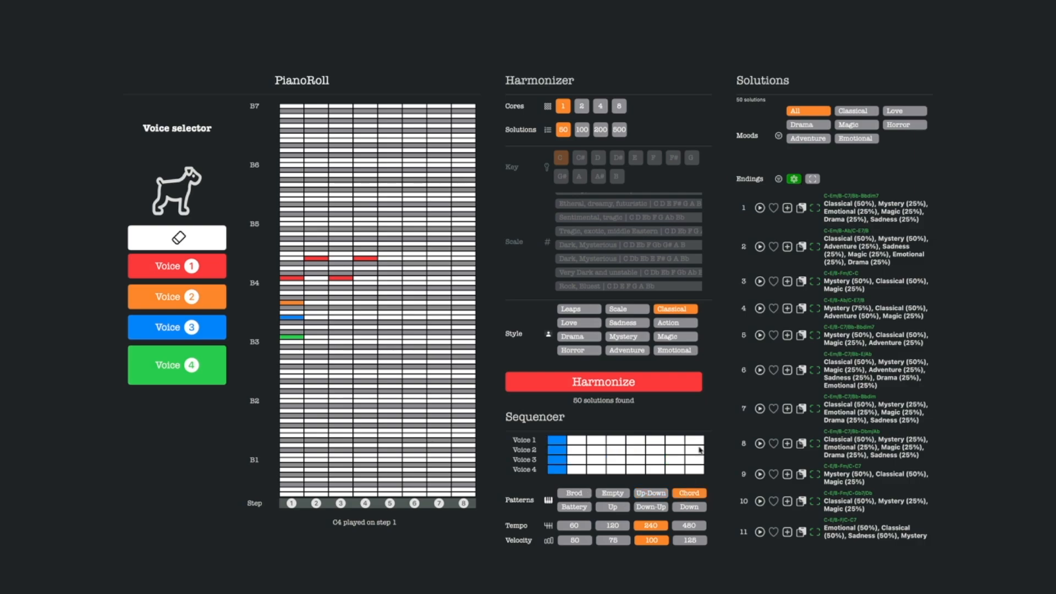
pyautogui.click(760, 208)
pyautogui.hotkey('ctrl', 'Right')
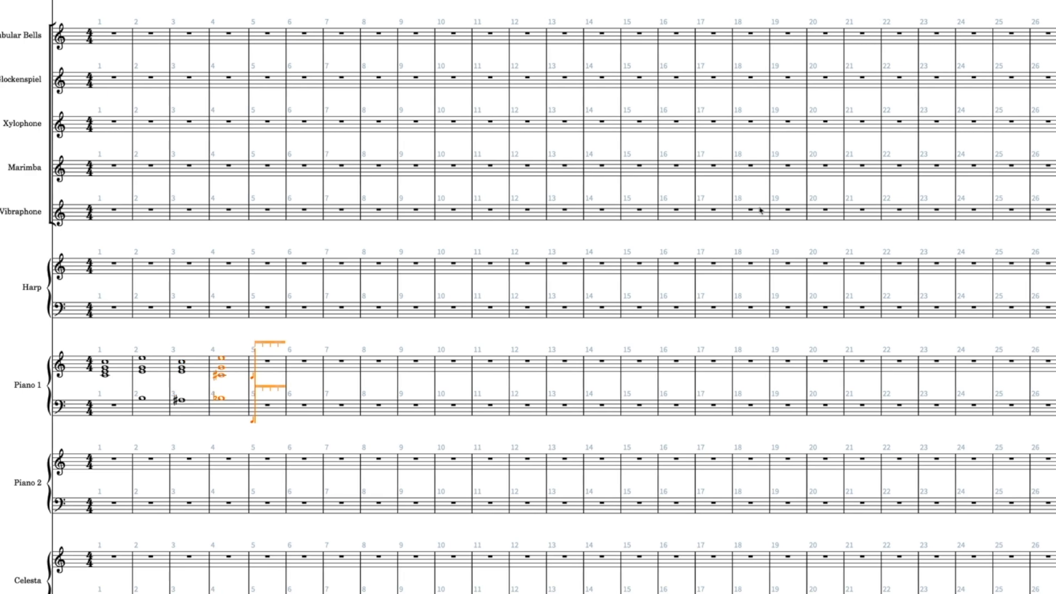